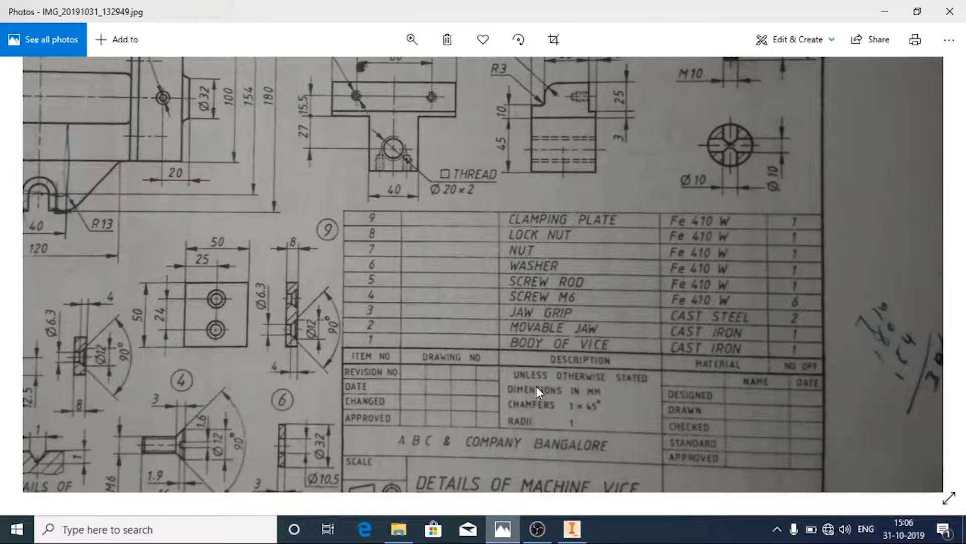
View the part 3 jaw grip details in the vice drawing, switch to Inventor and create a Standard (mm).ipt part
drag(561, 247, 753, 307)
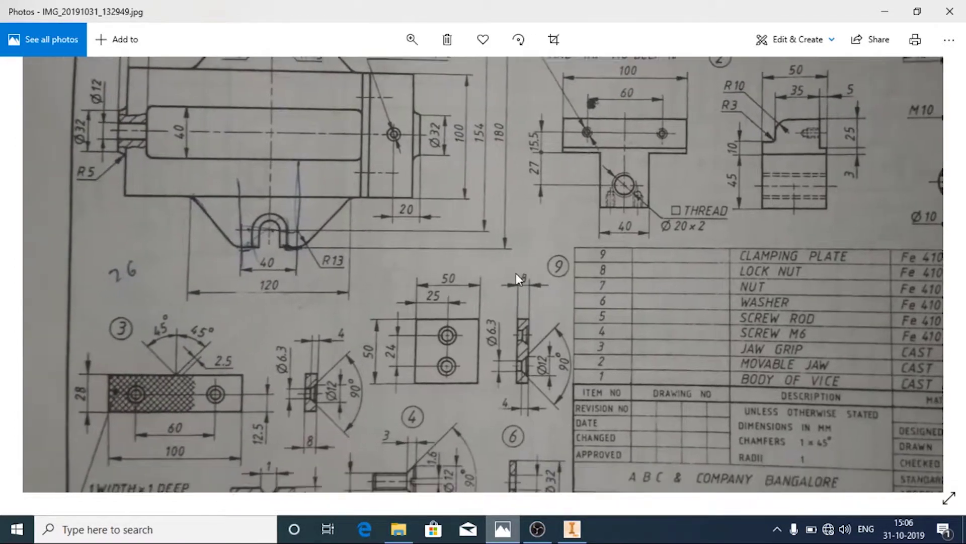
drag(516, 274, 544, 197)
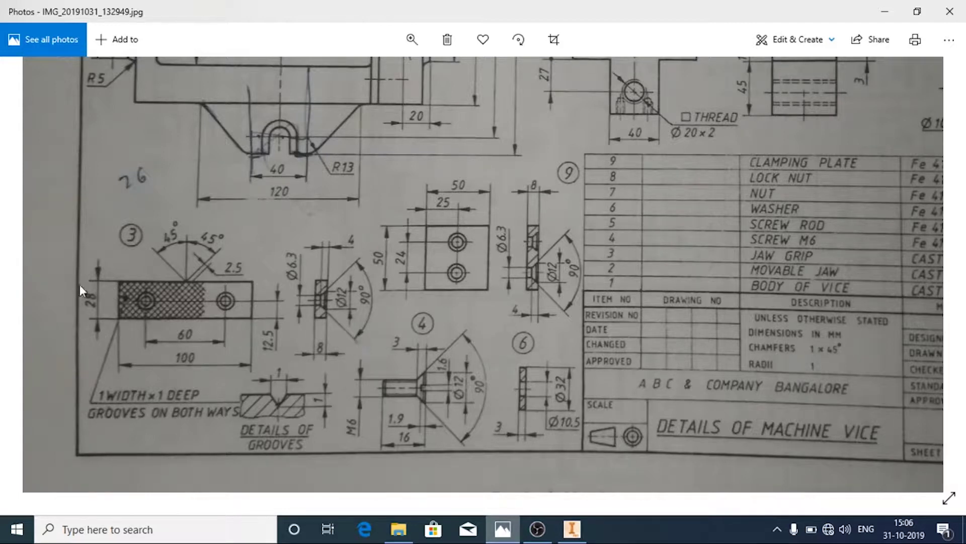
click(571, 528)
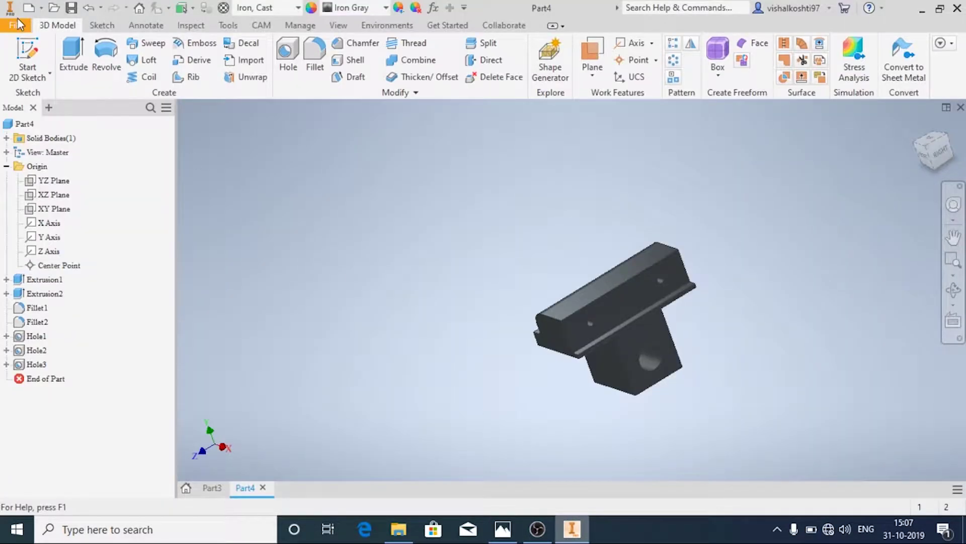
click(20, 29)
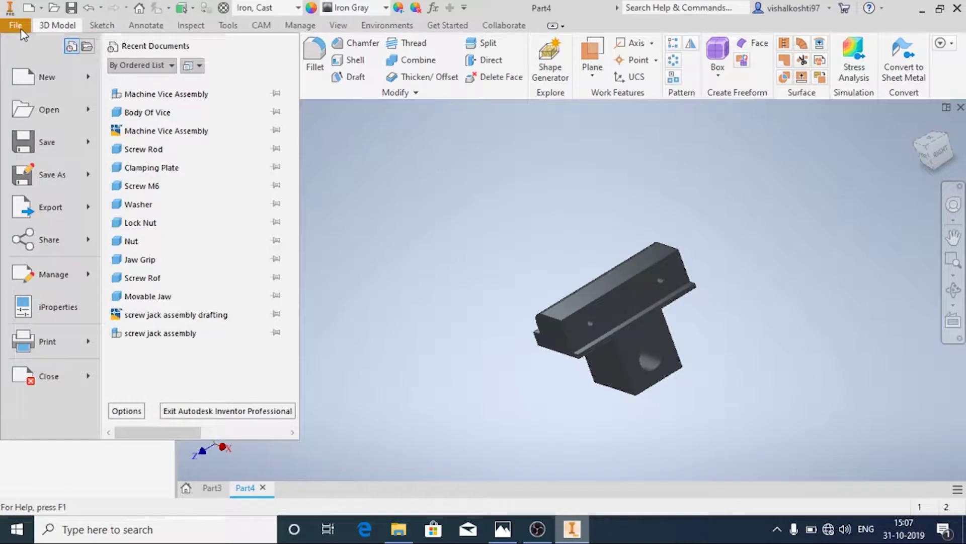
click(50, 86)
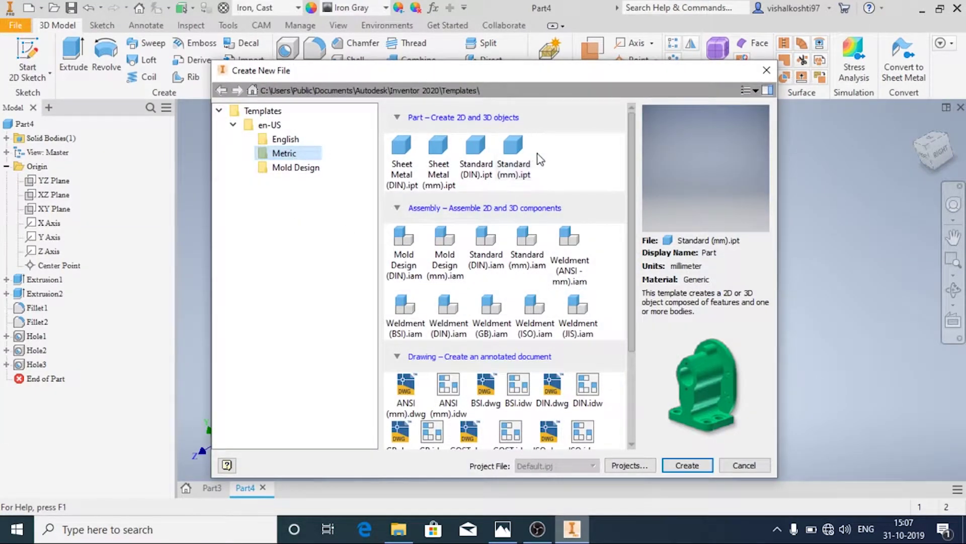
click(691, 465)
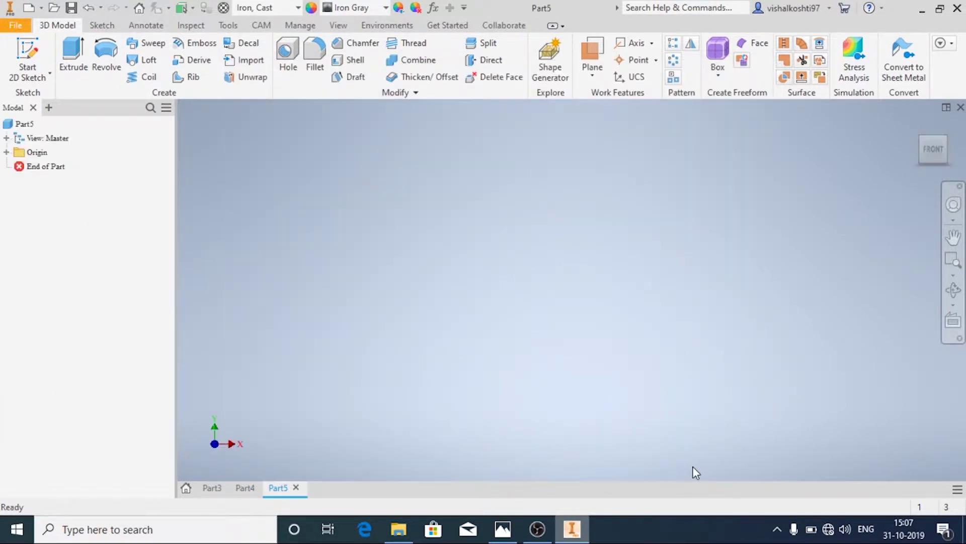
Start a 2D sketch on the XY plane and draw a rectangle about 27 by 7.5 mm from the origin
click(46, 75)
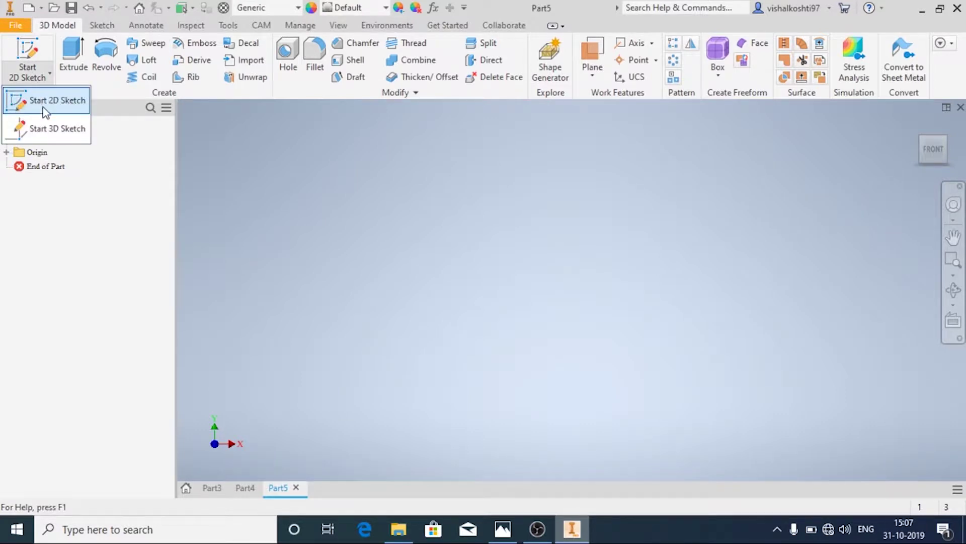
click(43, 101)
click(624, 249)
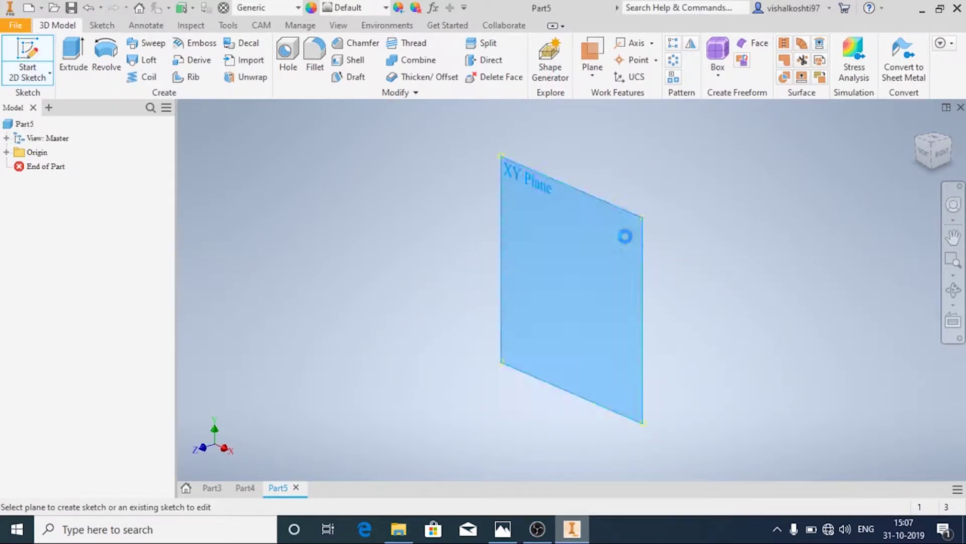
click(192, 75)
click(196, 98)
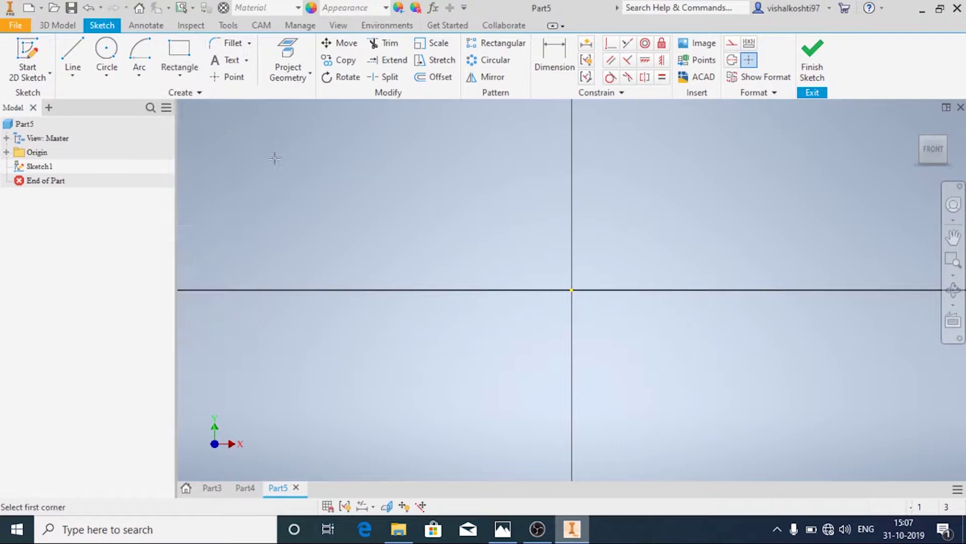
click(572, 290)
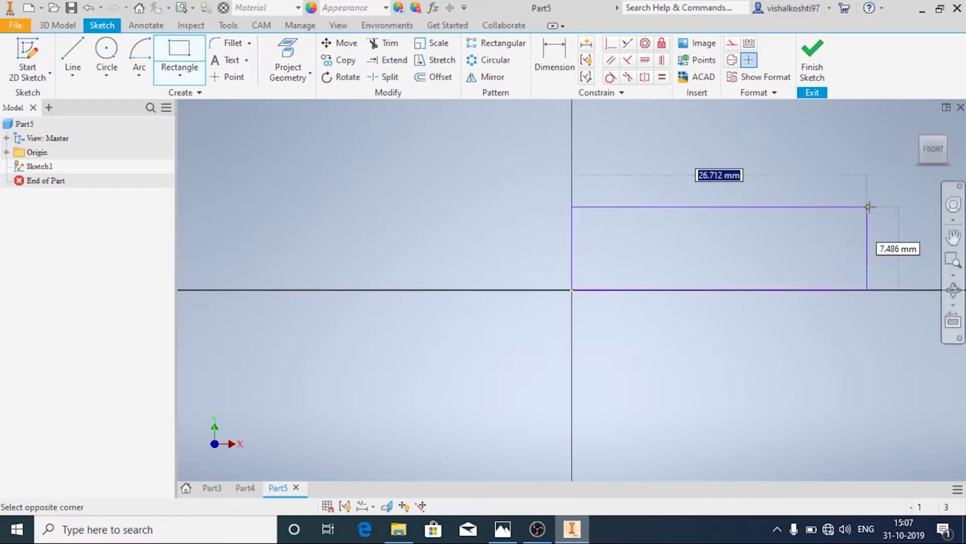
click(870, 206)
Exit the rectangle sketch and reopen it for editing
click(811, 53)
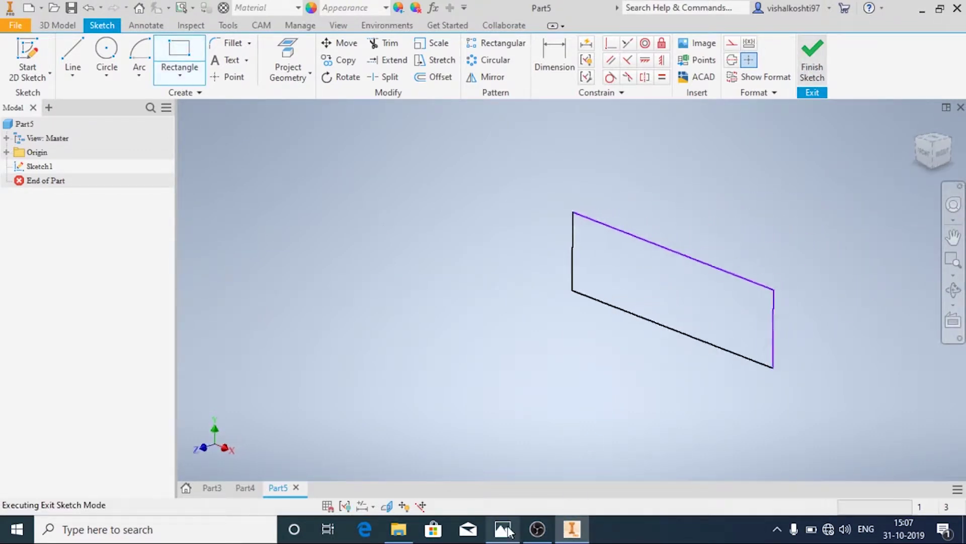
right_click(633, 240)
click(649, 281)
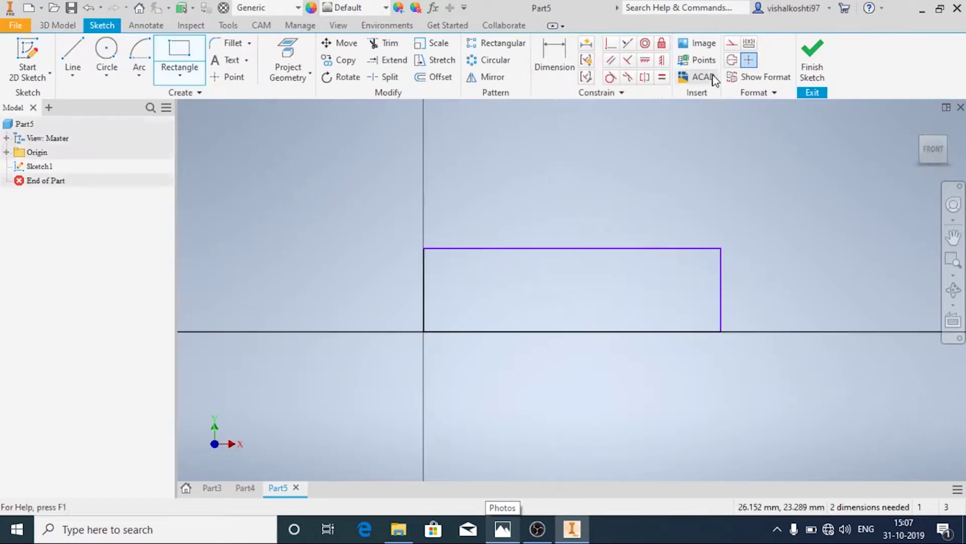
Dimension the rectangle's horizontal edge and set its length to 100 mm according to the reference drawing
click(569, 69)
click(515, 332)
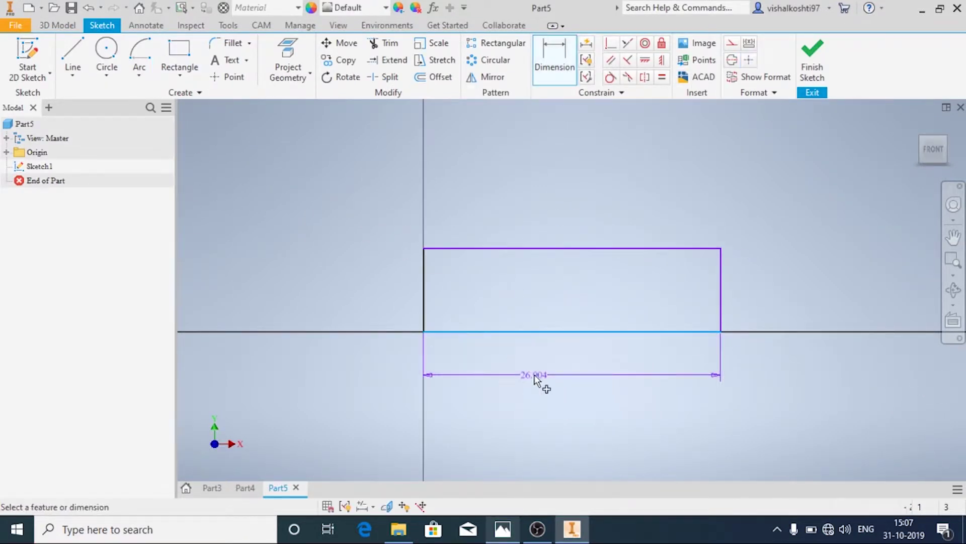
click(538, 378)
click(502, 529)
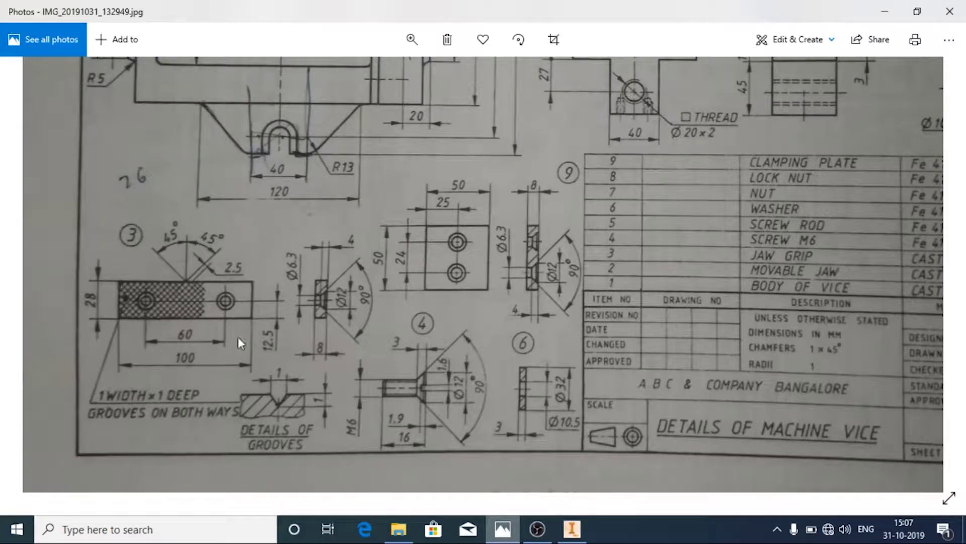
click(571, 529)
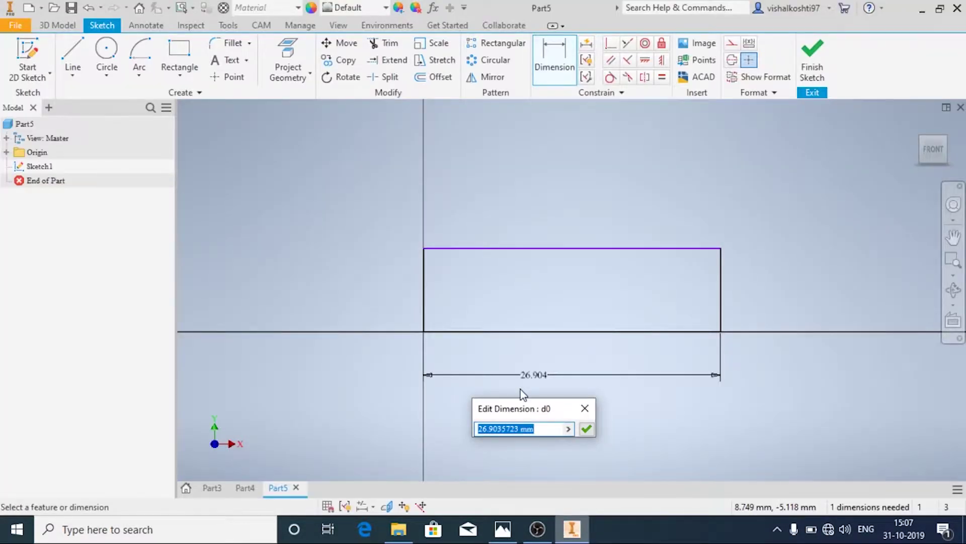
text(130)
key(Return)
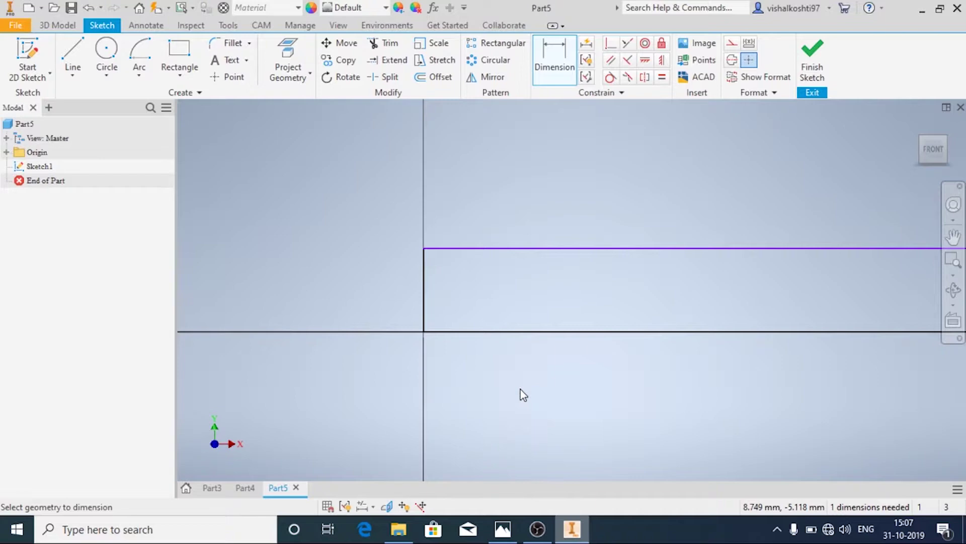
Dimension the rectangle's vertical edge and set its height to 28 mm according to the reference drawing
click(424, 289)
click(354, 292)
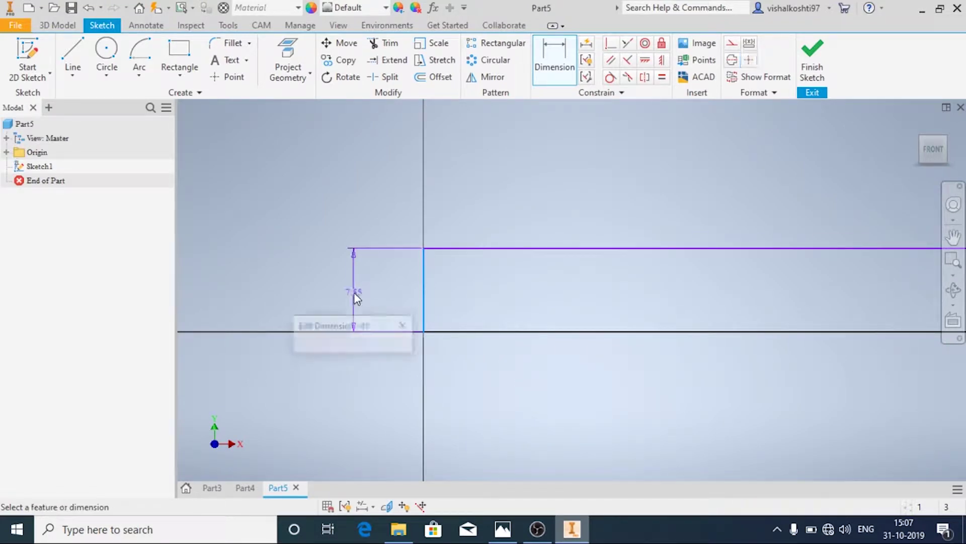
click(503, 528)
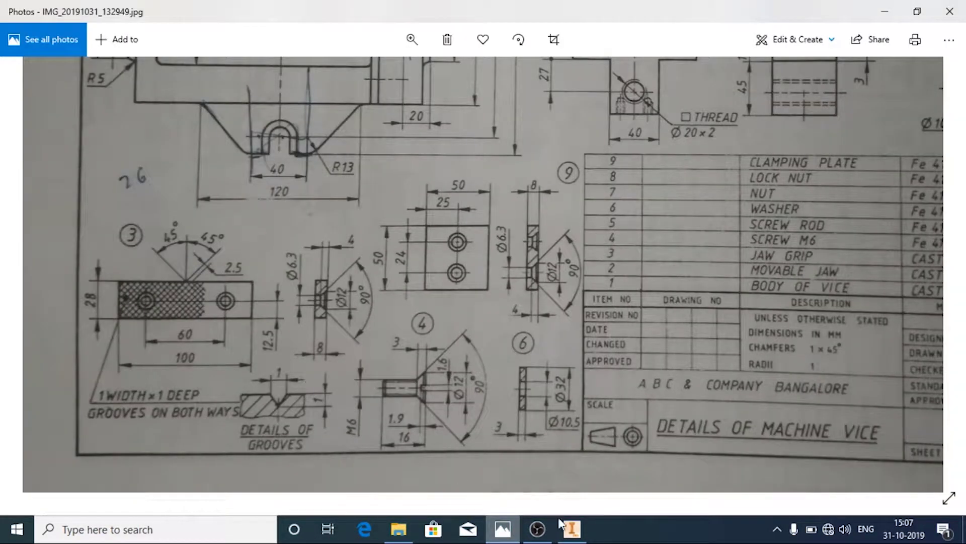
click(590, 535)
click(590, 537)
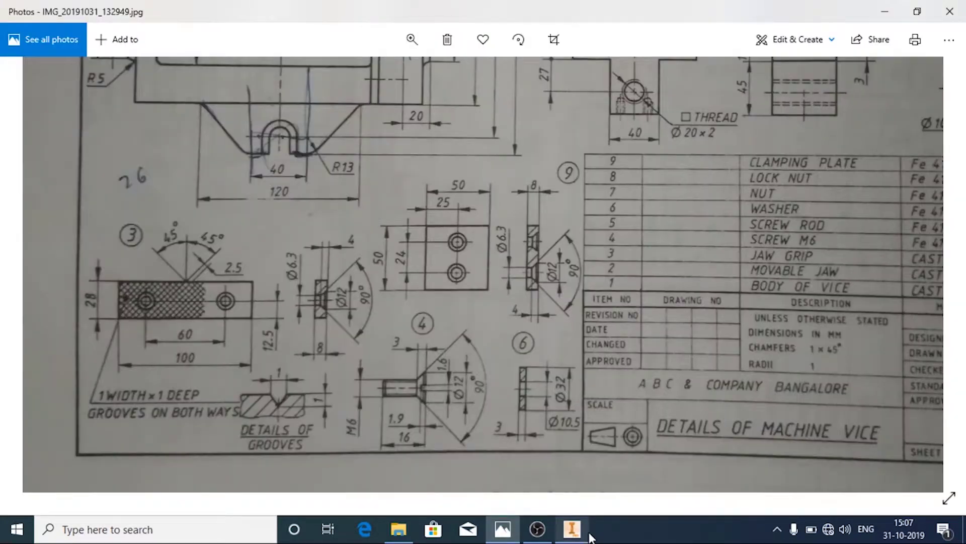
click(589, 534)
text(20)
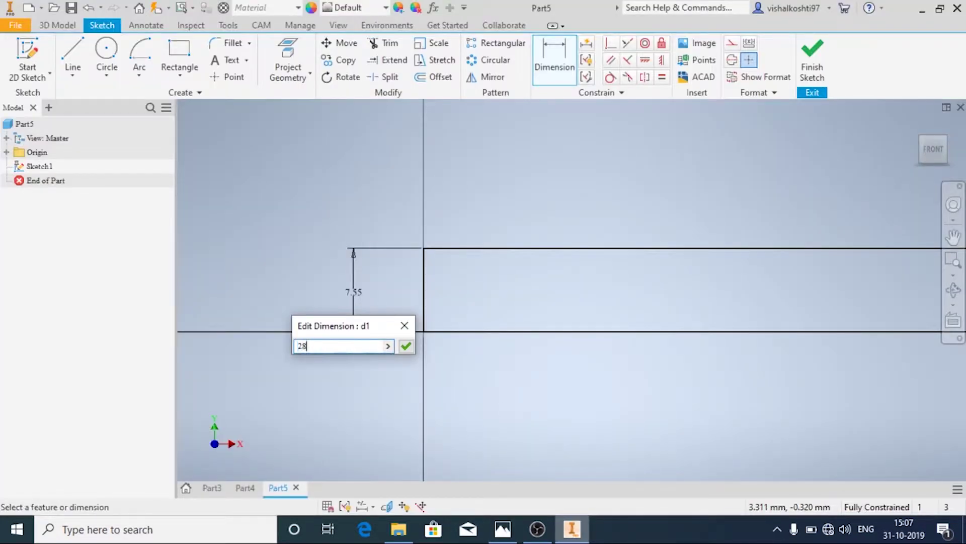
key(Return)
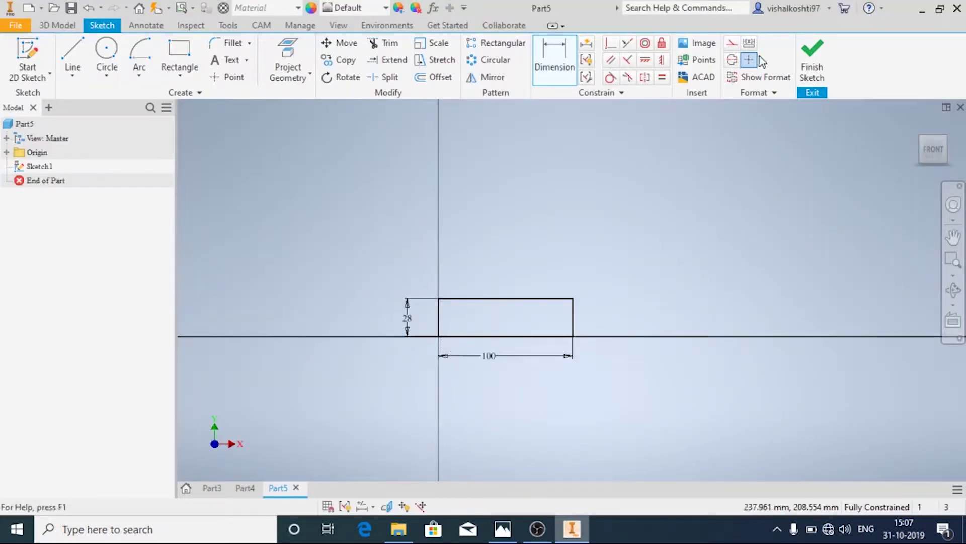
Finish the sketch and extrude the rectangle symmetrically by 8 mm, the plate thickness given in the drawing
click(812, 56)
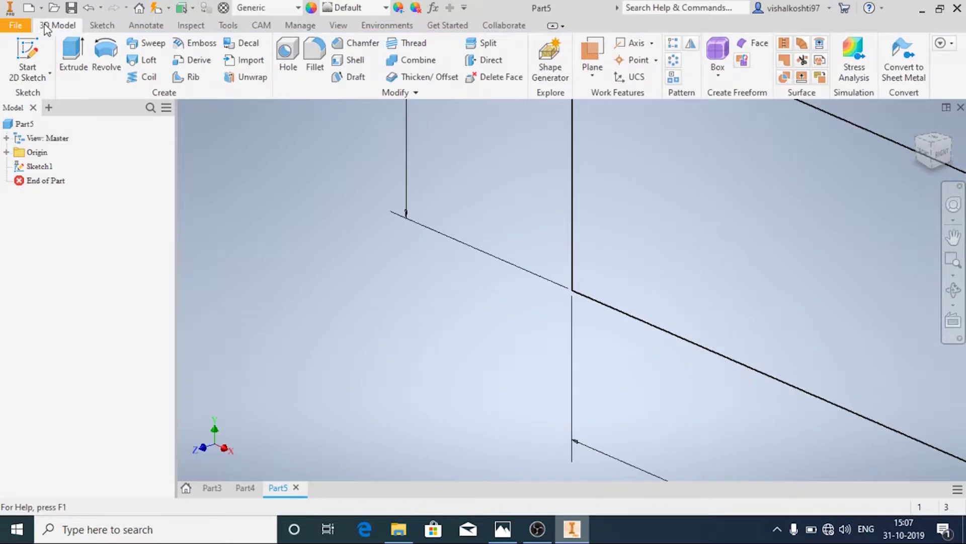
key(e)
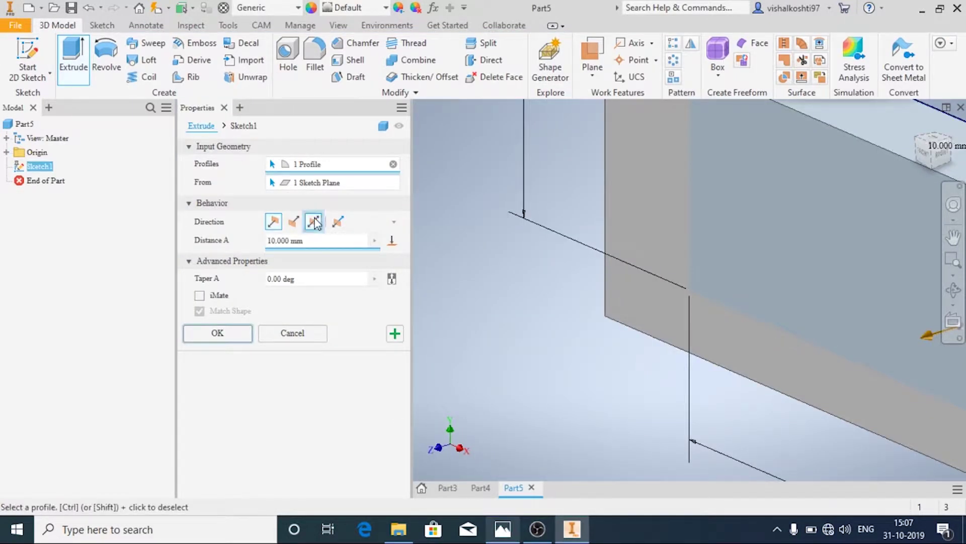
click(502, 529)
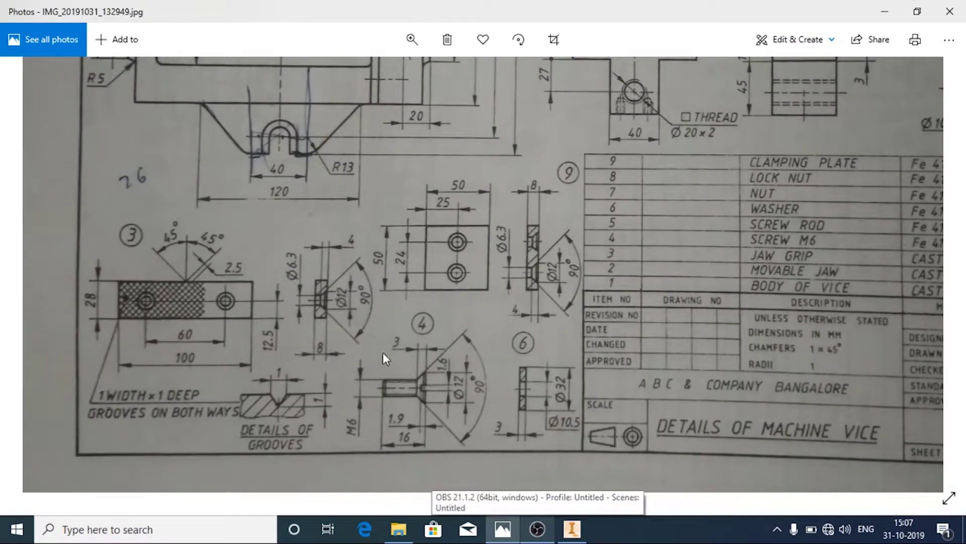
click(572, 529)
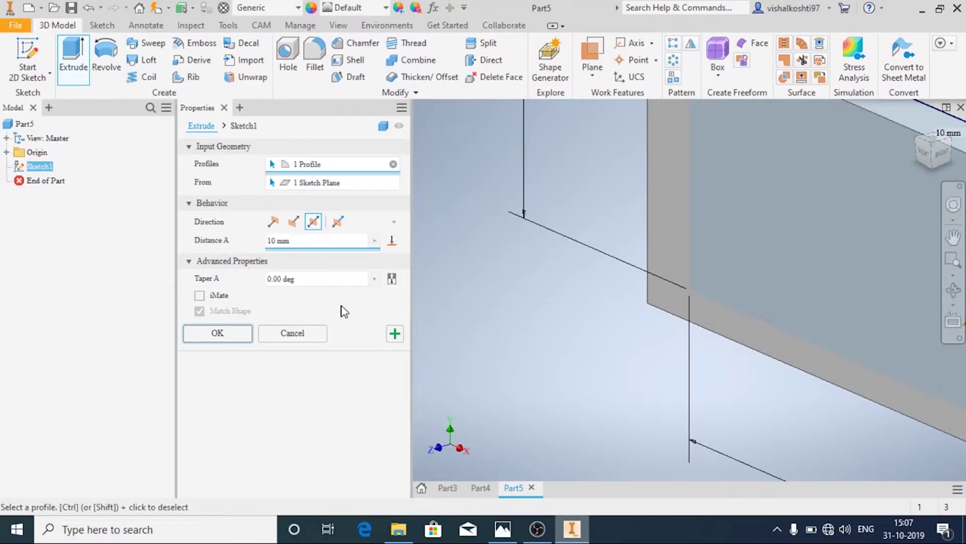
click(320, 240)
text(8)
key(Return)
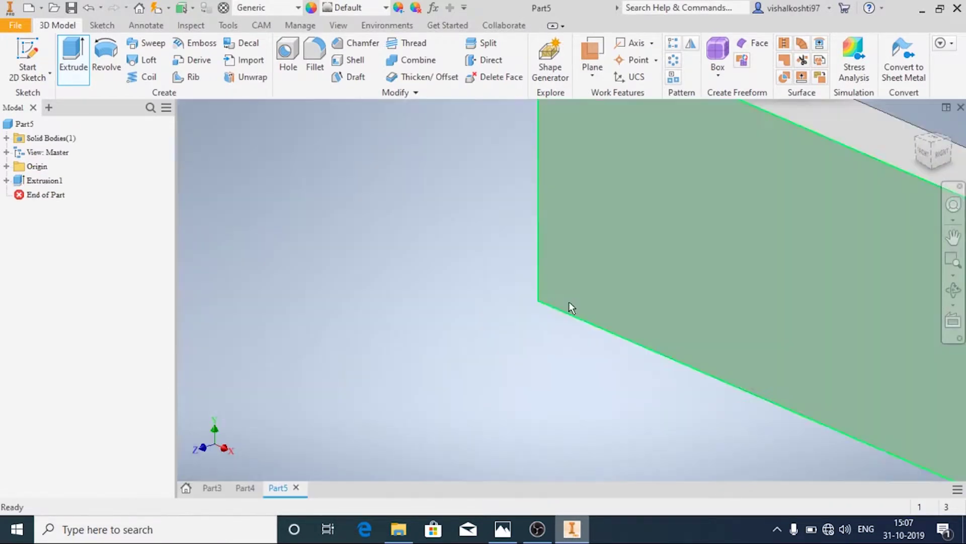
scroll(569, 302, down, 5)
key(alt+Tab)
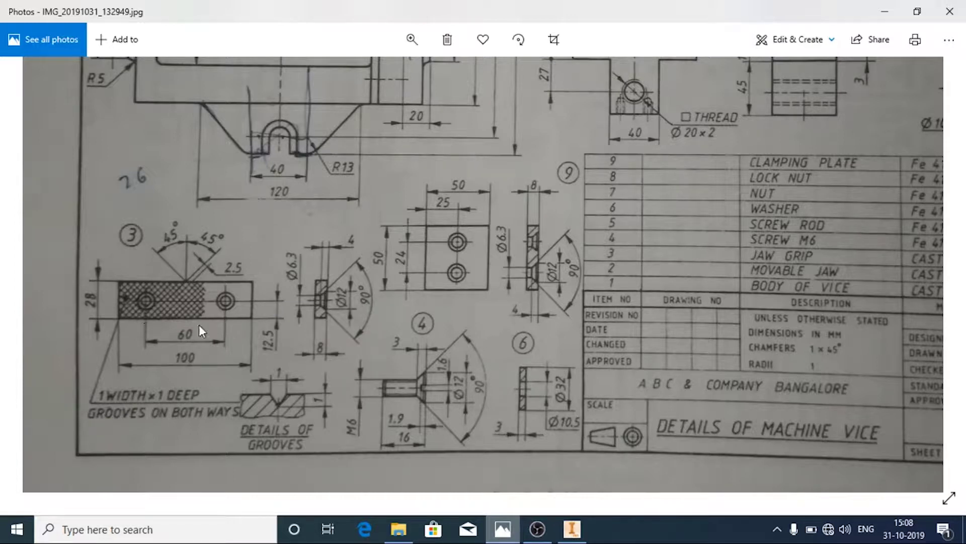
key(alt+Tab)
click(6, 166)
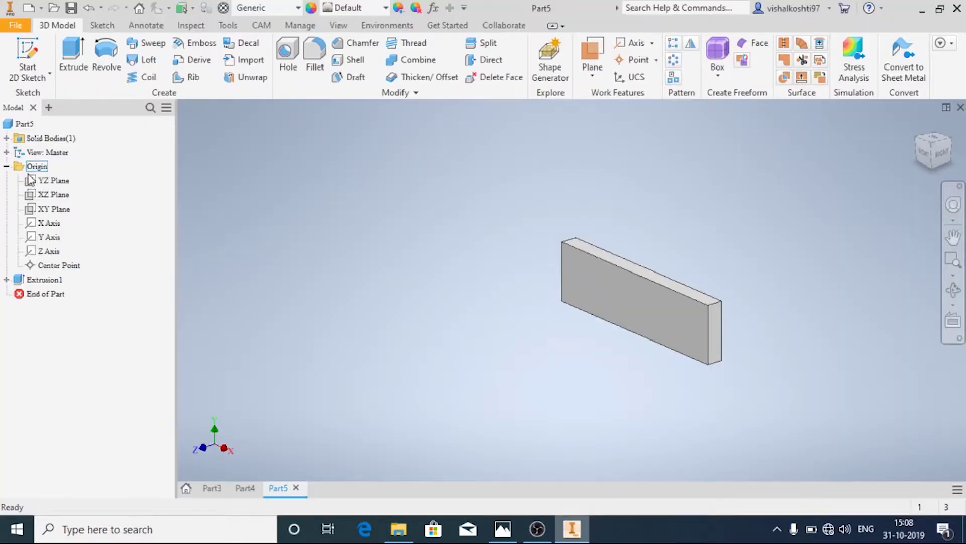
click(6, 279)
click(45, 294)
click(330, 291)
key(4)
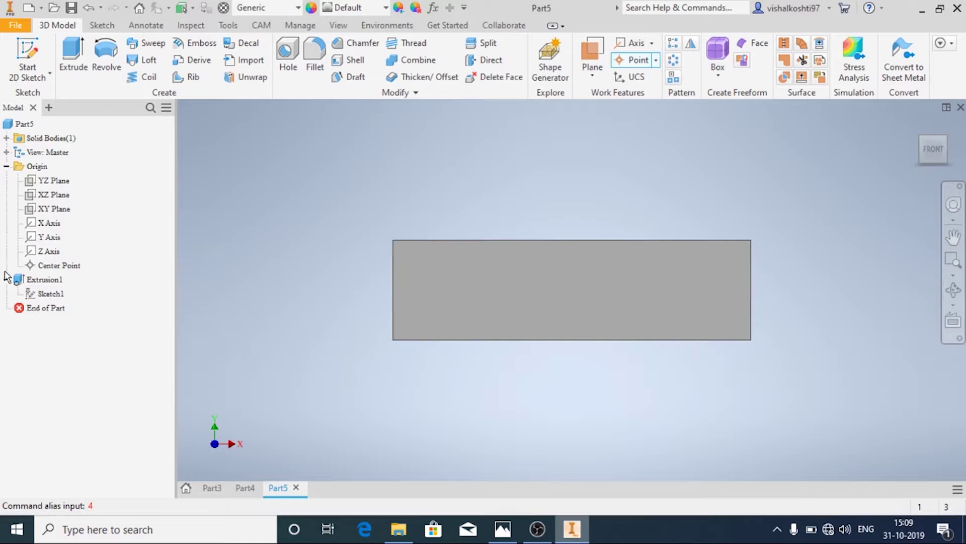
click(7, 280)
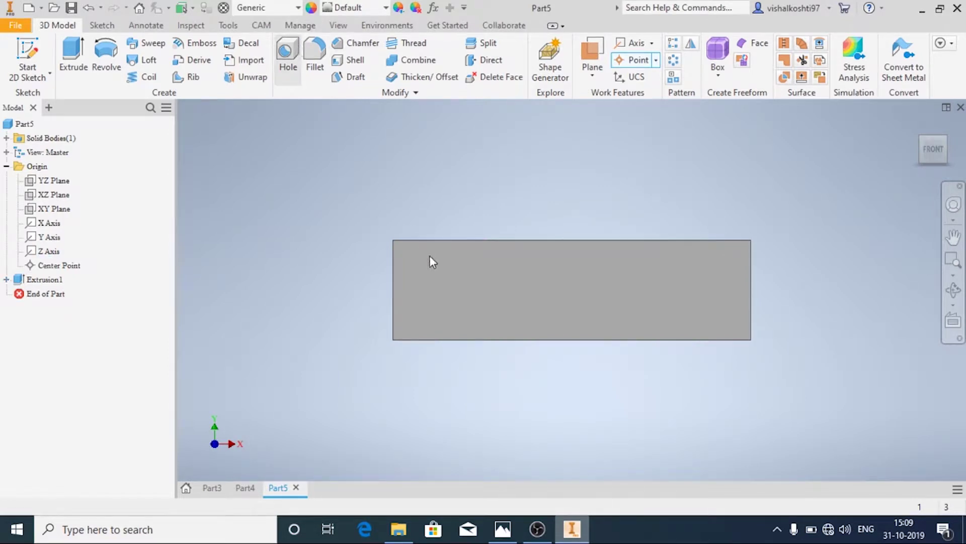
Start a Hole feature with positions near both ends of the plate's front face, as simple countersunk holes going through all
key(h)
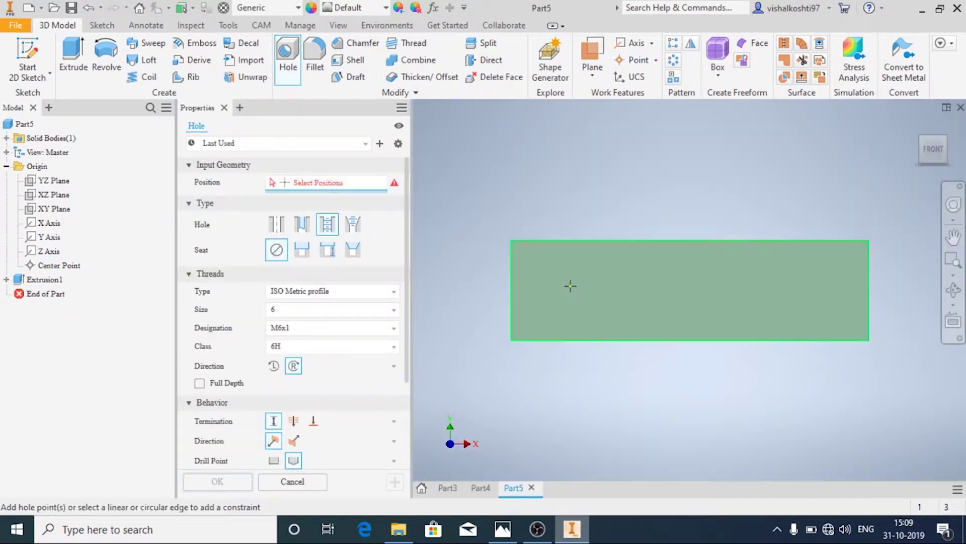
click(566, 296)
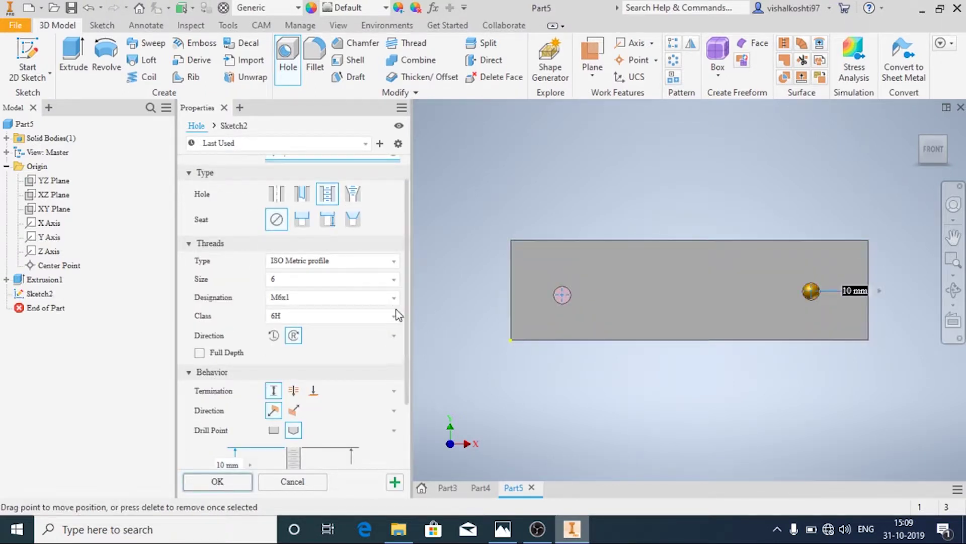
click(279, 194)
click(353, 249)
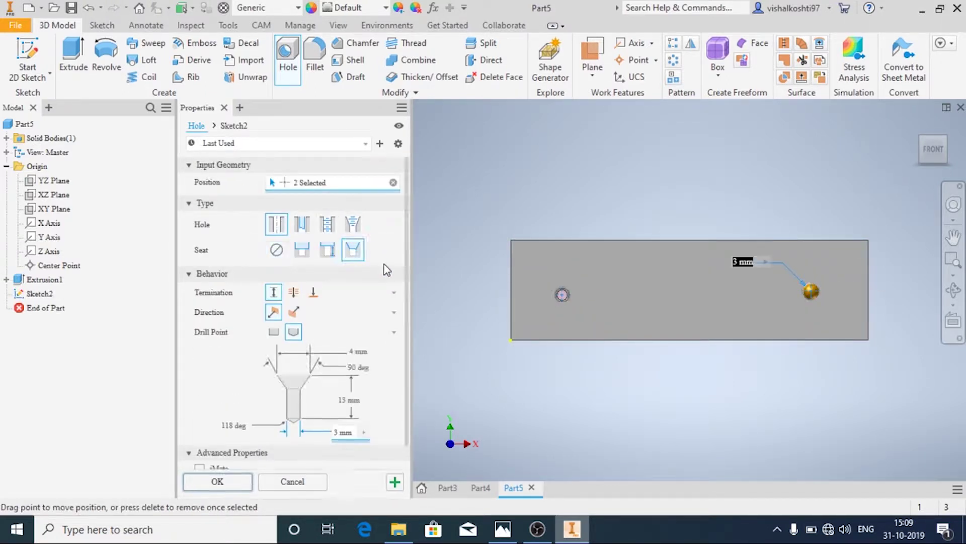
scroll(384, 334, down, 1)
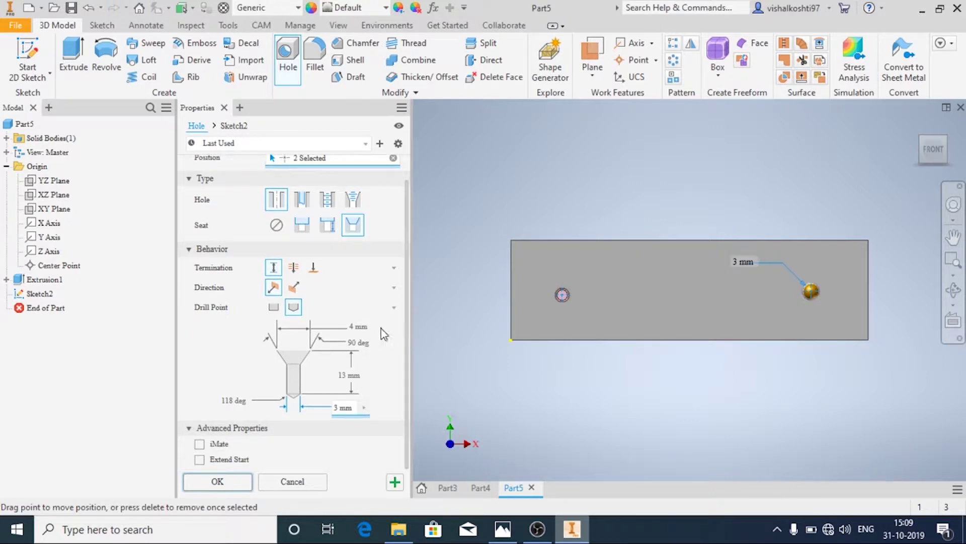
click(294, 271)
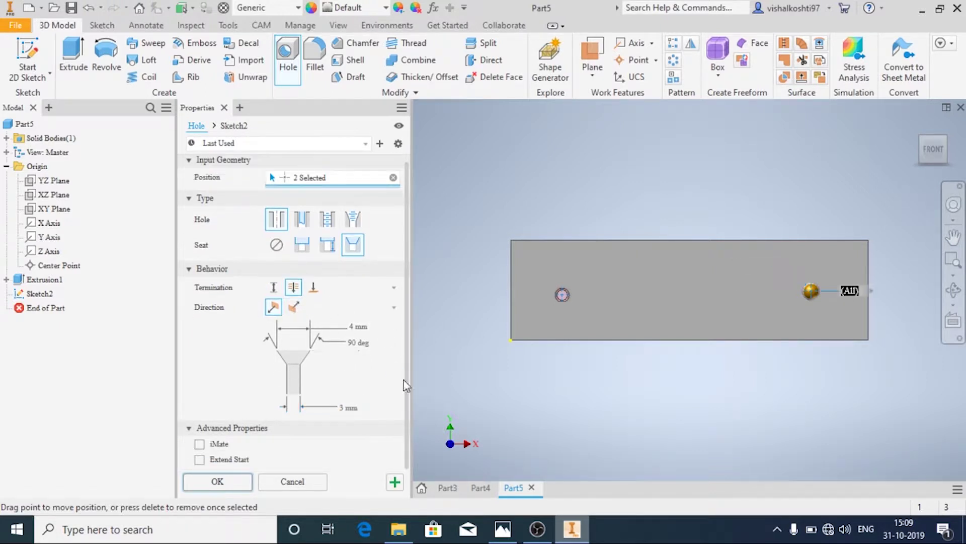
Set the countersink diameter to 12 mm and the hole diameter to 6.3 mm, checking both against the reference drawing
double_click(359, 327)
text(12)
click(362, 409)
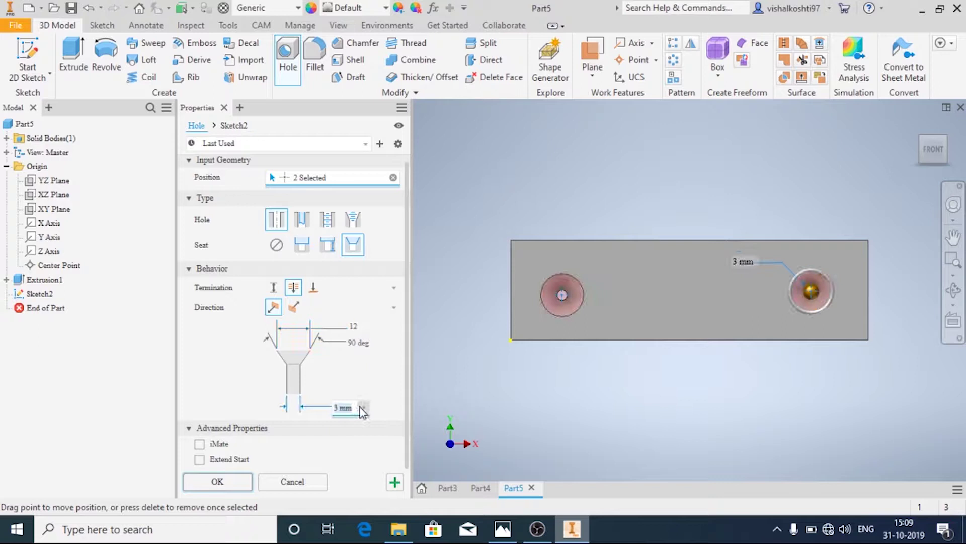
text(6.3)
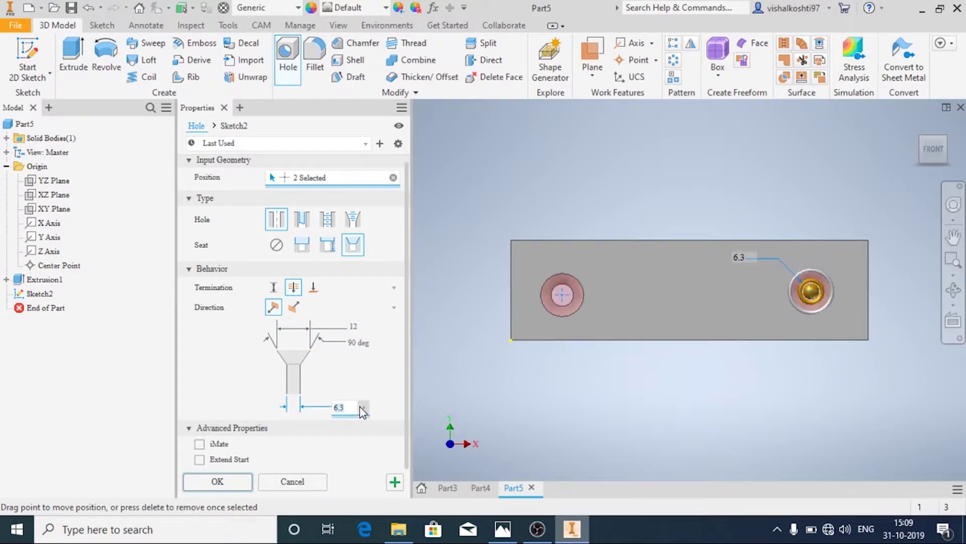
click(503, 528)
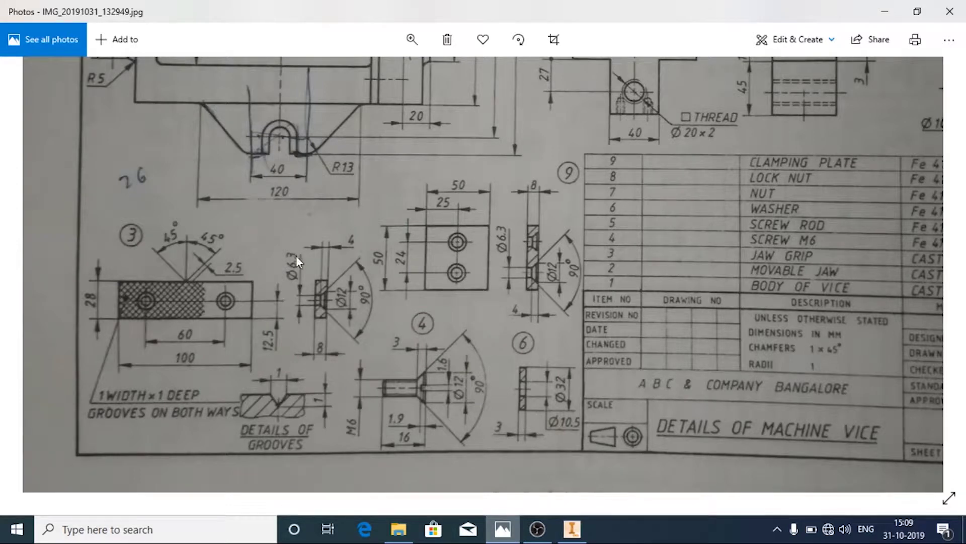
click(572, 528)
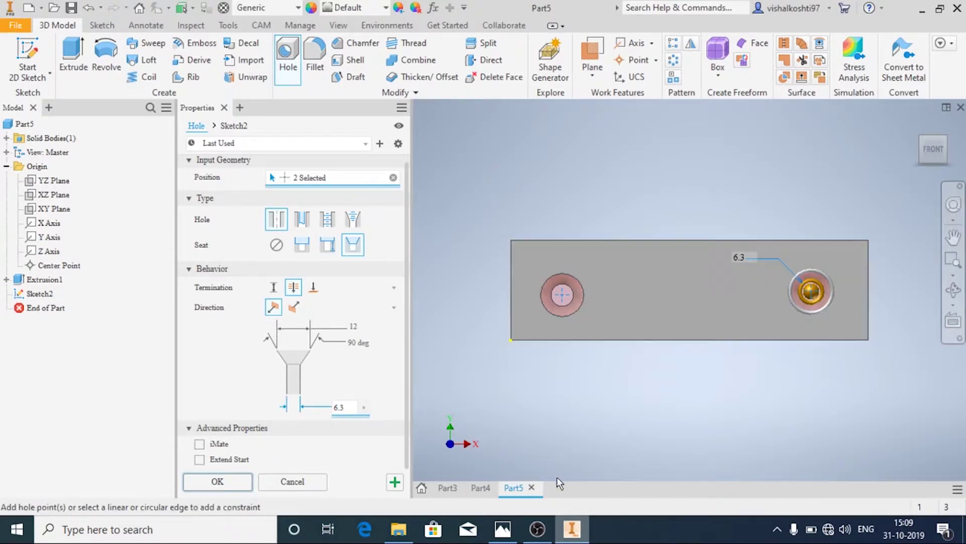
Check the hole spacing in the reference drawing and position the right-hand hole 20 mm from the plate's right edge
click(502, 529)
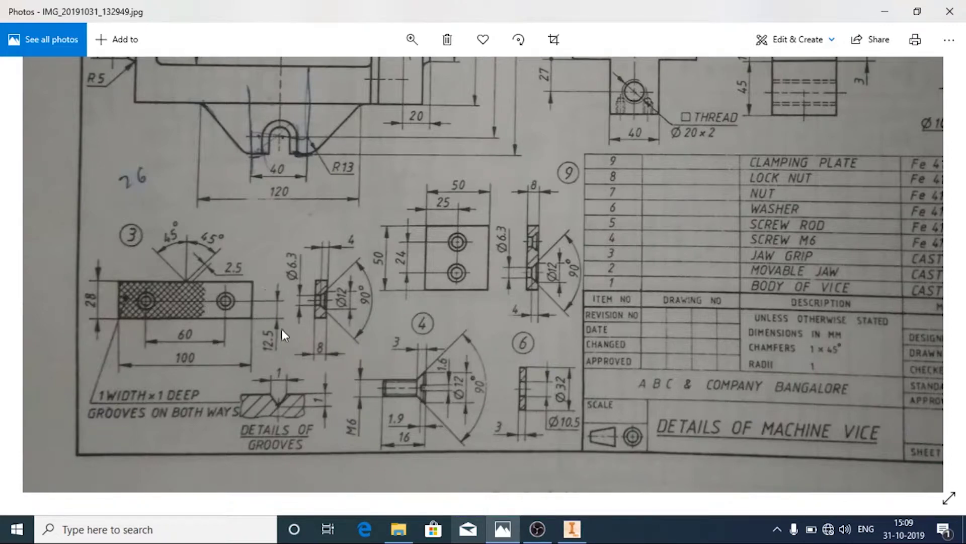
click(573, 527)
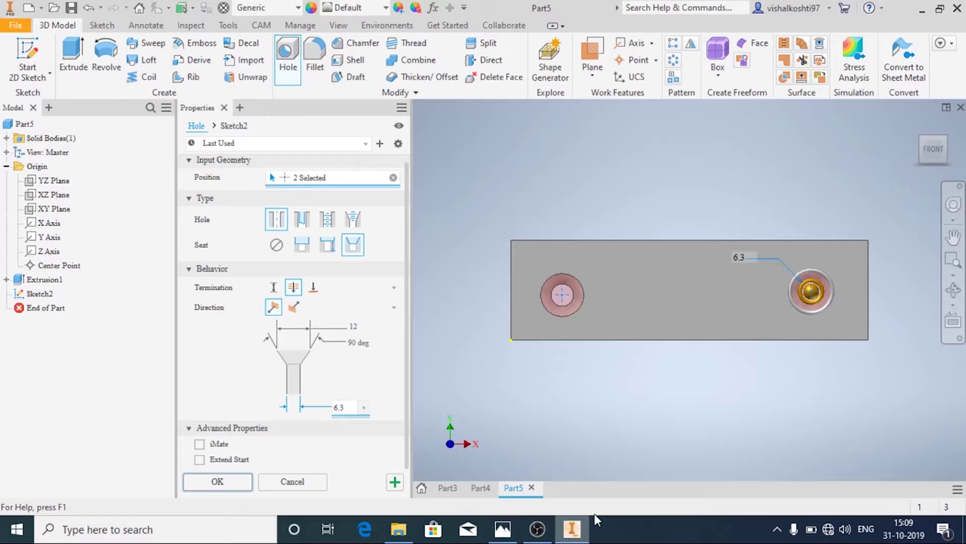
click(869, 309)
text(2)
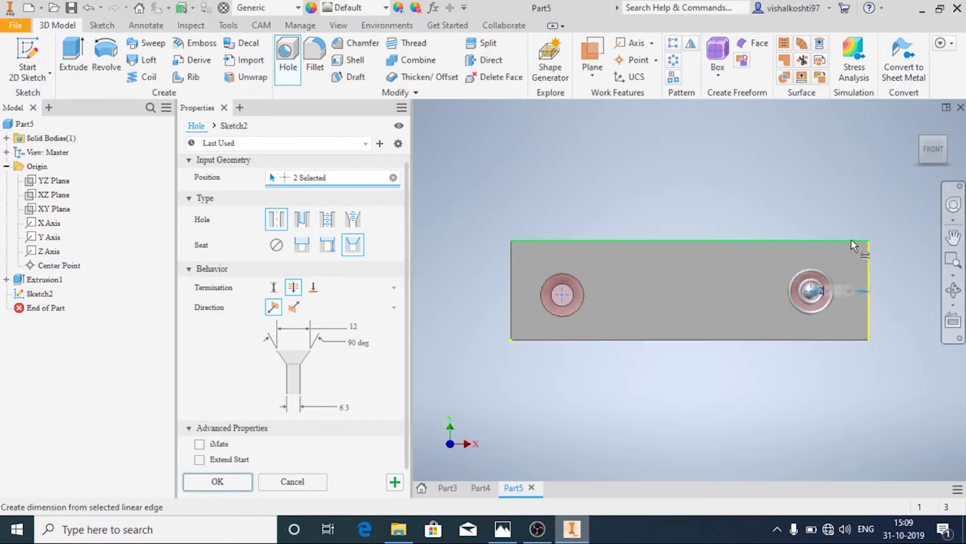
text(0)
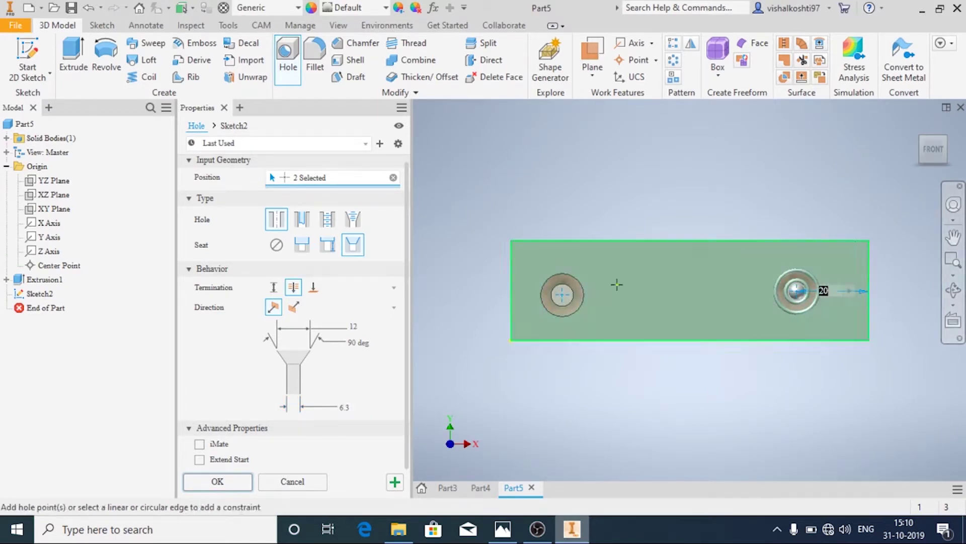
Position the right-hand hole 12.5 mm above the plate's bottom edge, as given in the reference drawing
click(817, 339)
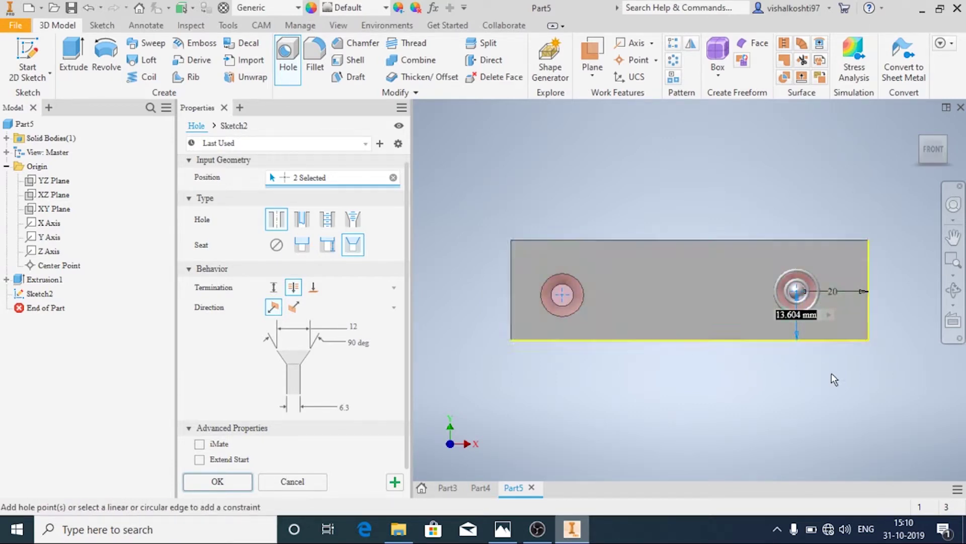
click(503, 528)
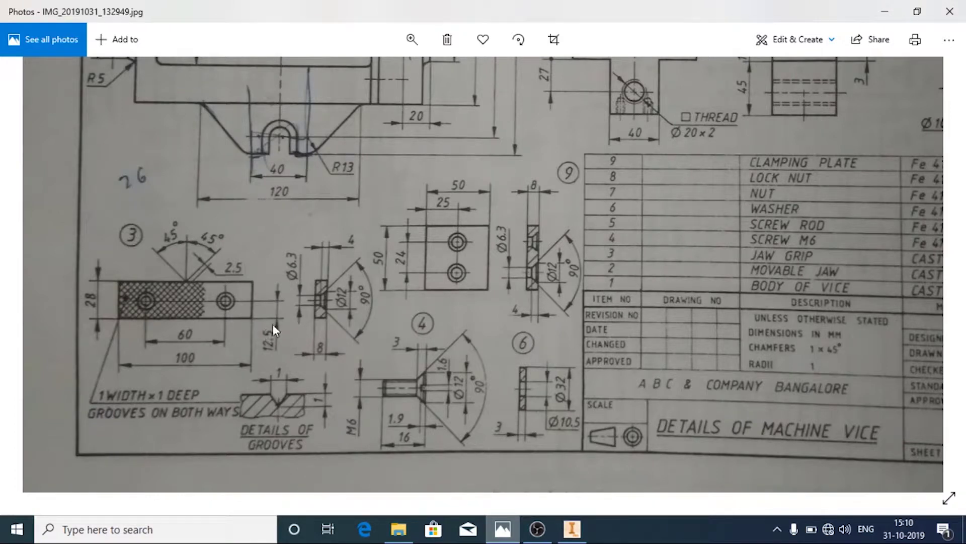
click(571, 529)
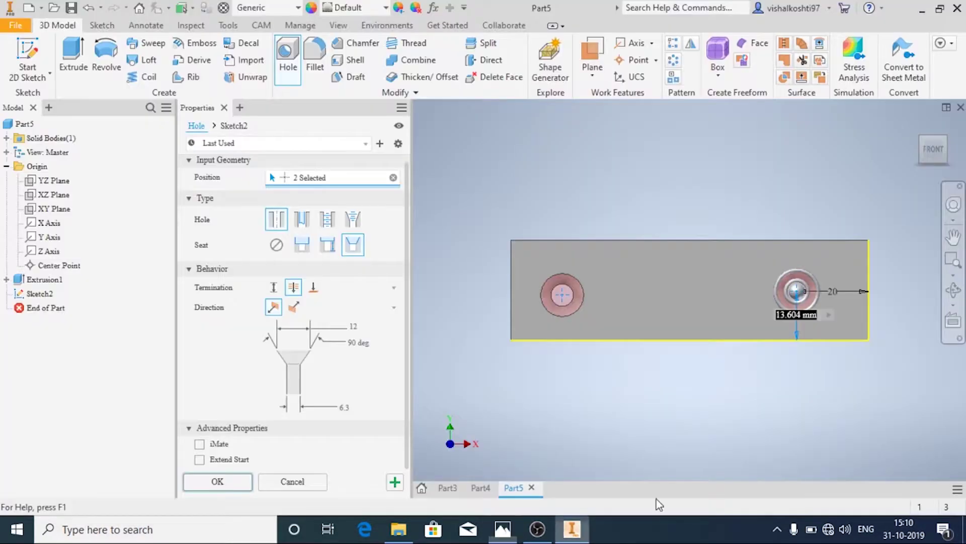
text(12.5)
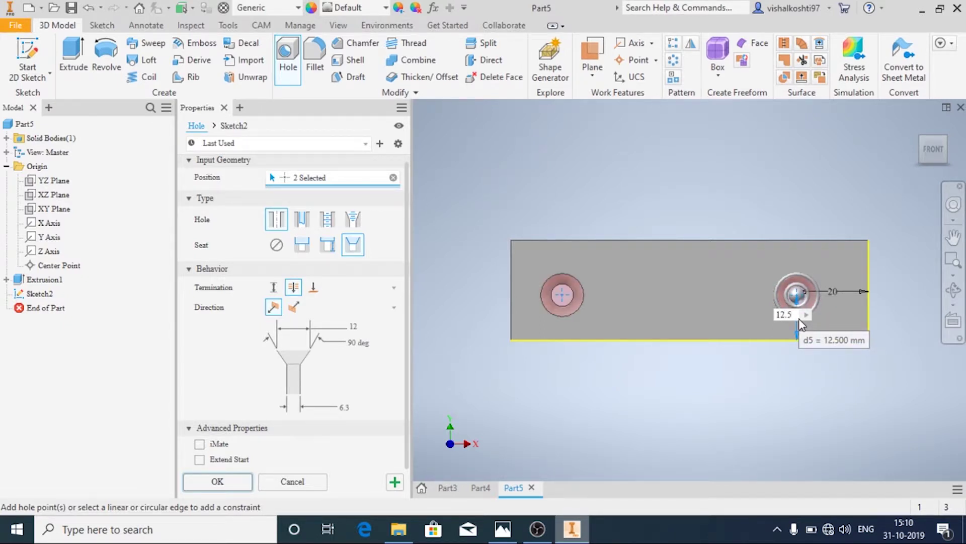
double_click(800, 318)
key(Return)
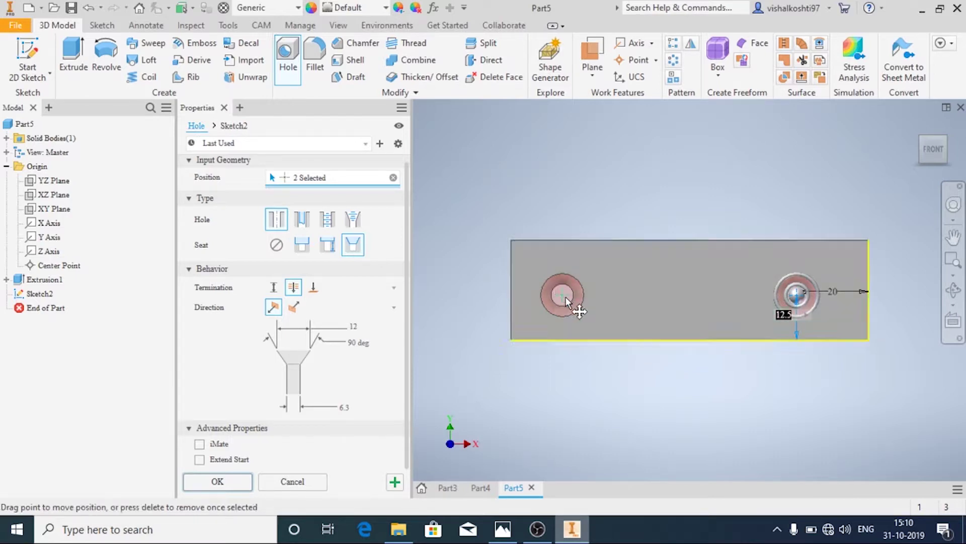
Position the left-hand hole 20 mm from the plate's left edge
click(564, 297)
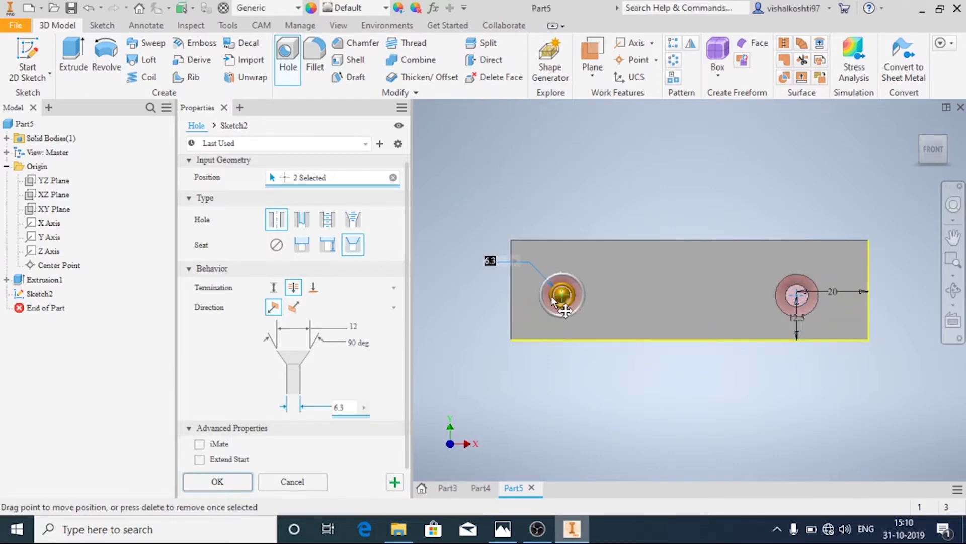
click(511, 298)
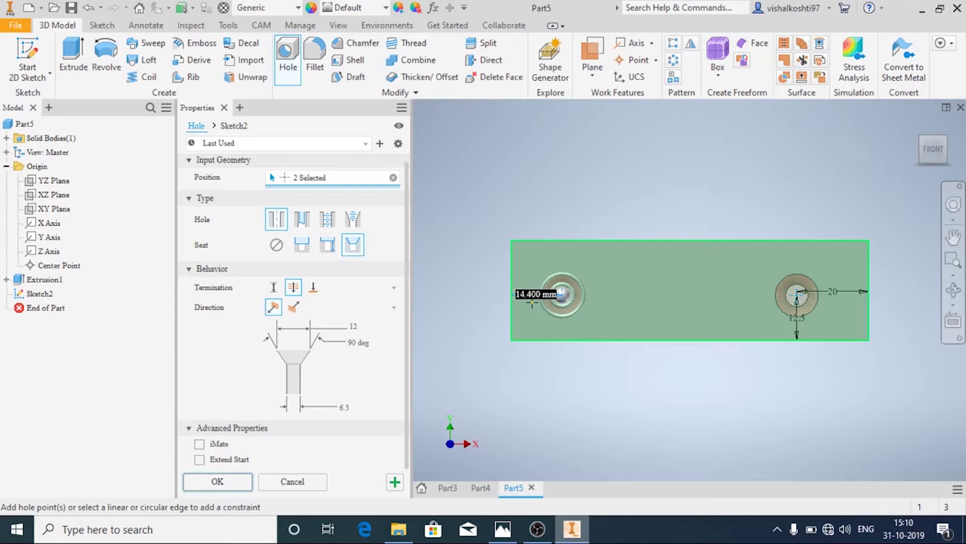
text(20)
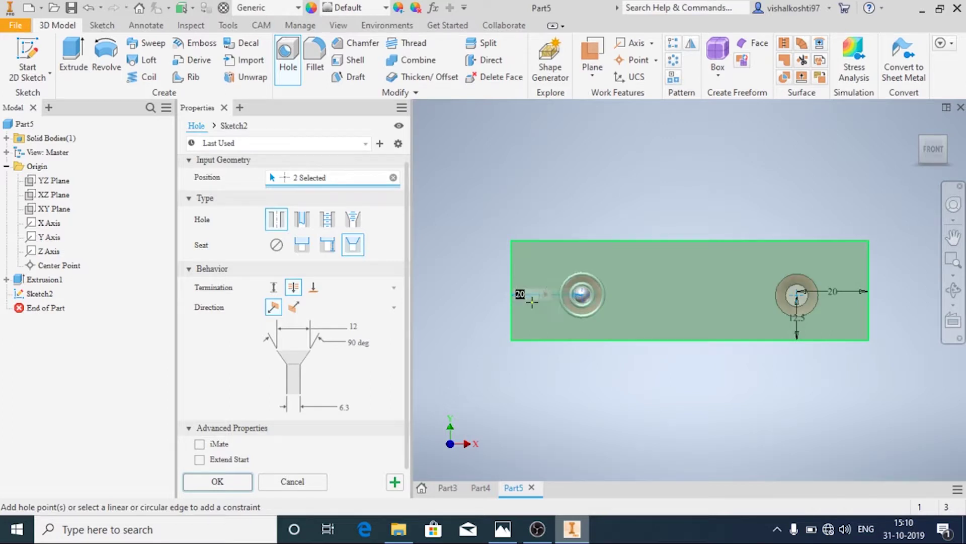
key(Return)
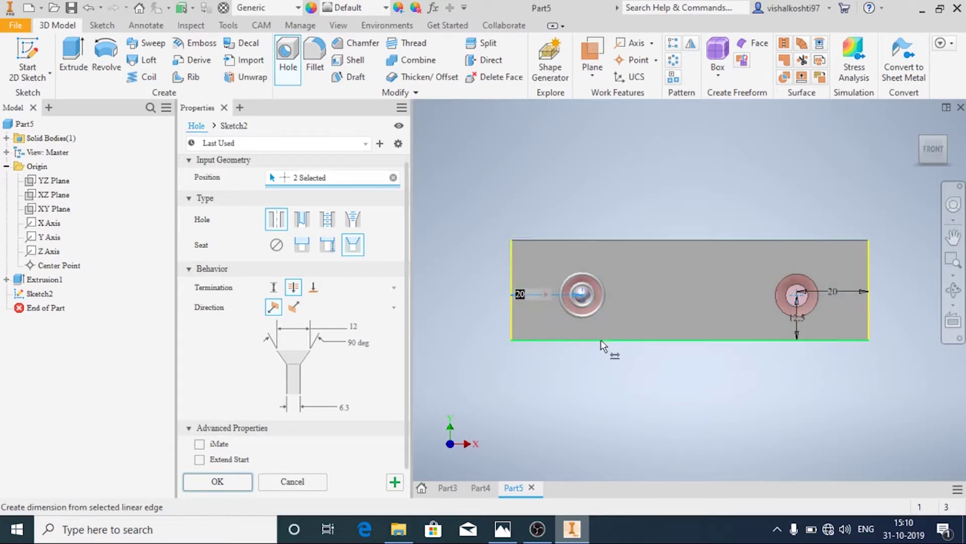
Position the left-hand hole 12.5 mm above the plate's bottom edge and create both countersunk holes
click(602, 340)
text(201)
text(2)
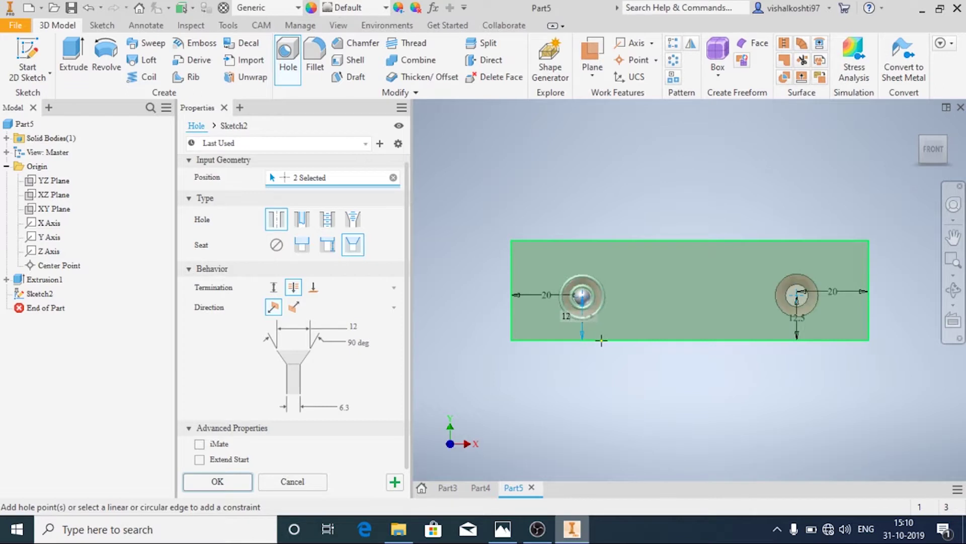
key(Return)
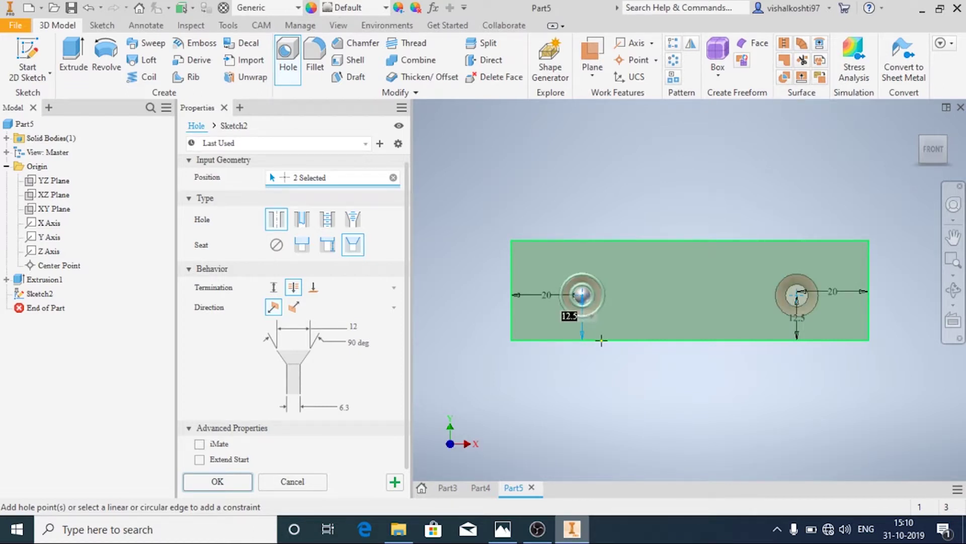
click(233, 486)
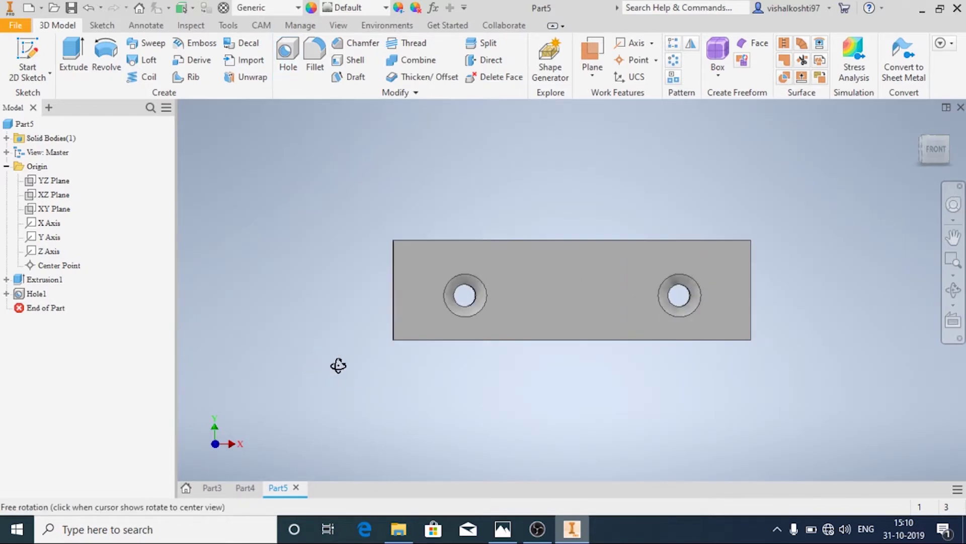
Open the Material Browser and look up the jaw grip's material in the reference drawing's parts list
mouse_move(339, 364)
shift+middle_down()
mouse_move(423, 390)
mouse_move(448, 373)
mouse_move(333, 357)
shift+middle_up()
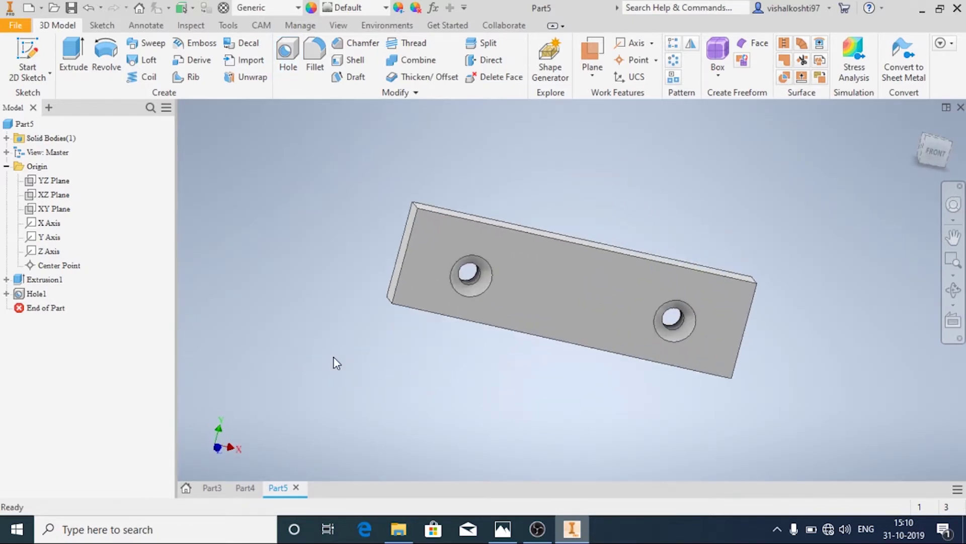
click(224, 8)
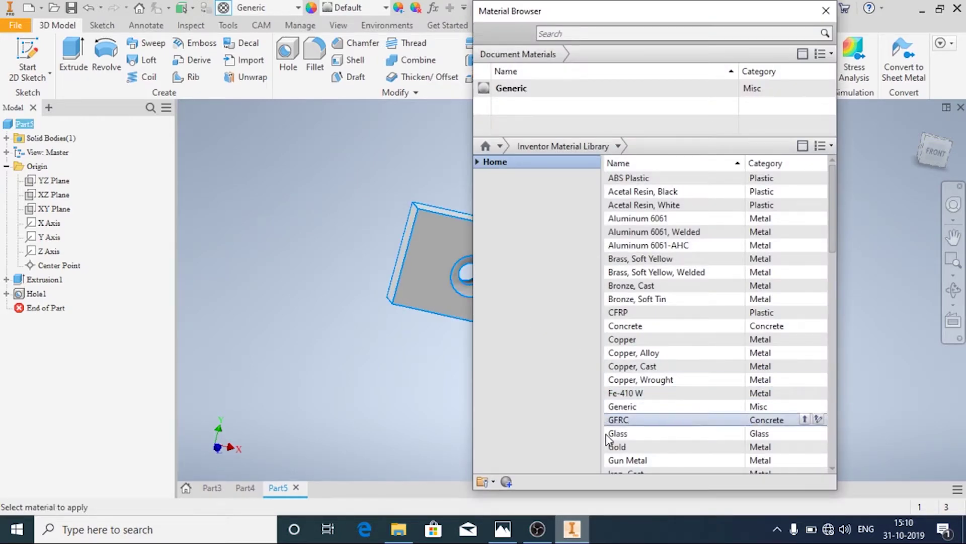
scroll(655, 420, down, 1)
click(502, 529)
mouse_move(806, 394)
mouse_down()
mouse_move(676, 464)
mouse_move(656, 350)
mouse_move(799, 357)
mouse_up()
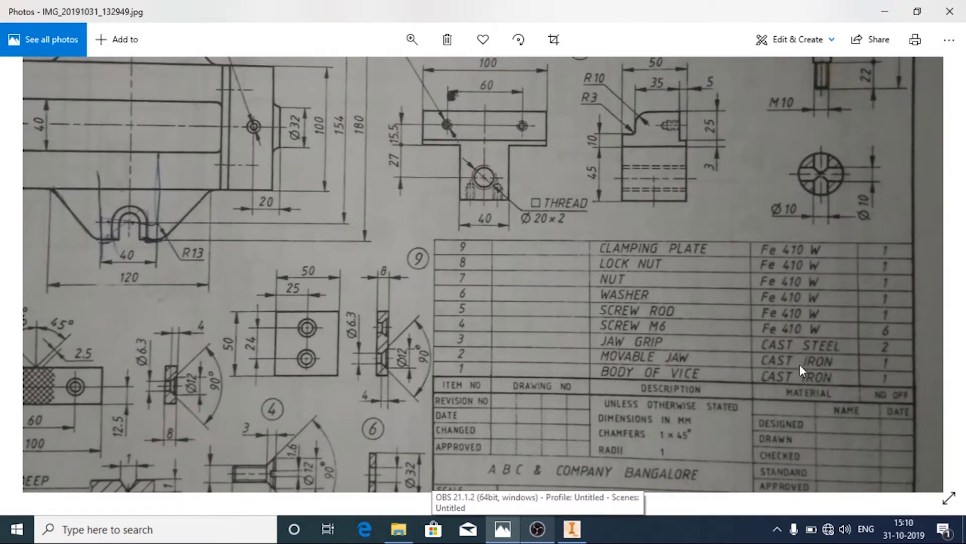
drag(554, 381, 772, 265)
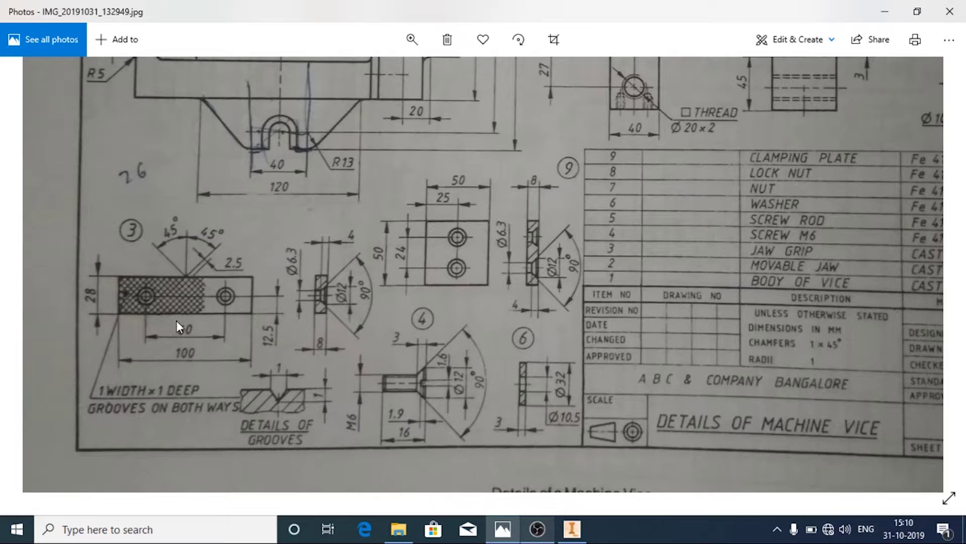
click(572, 529)
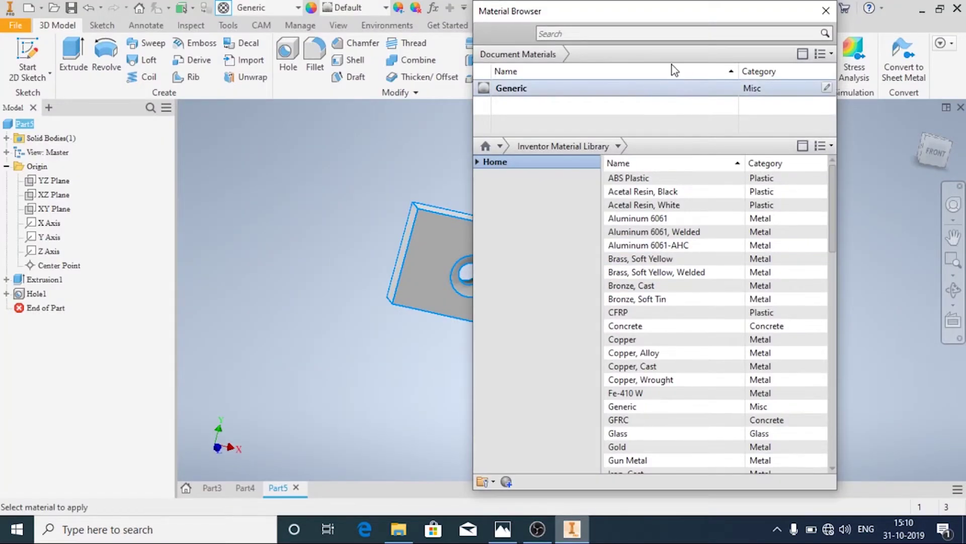
click(503, 529)
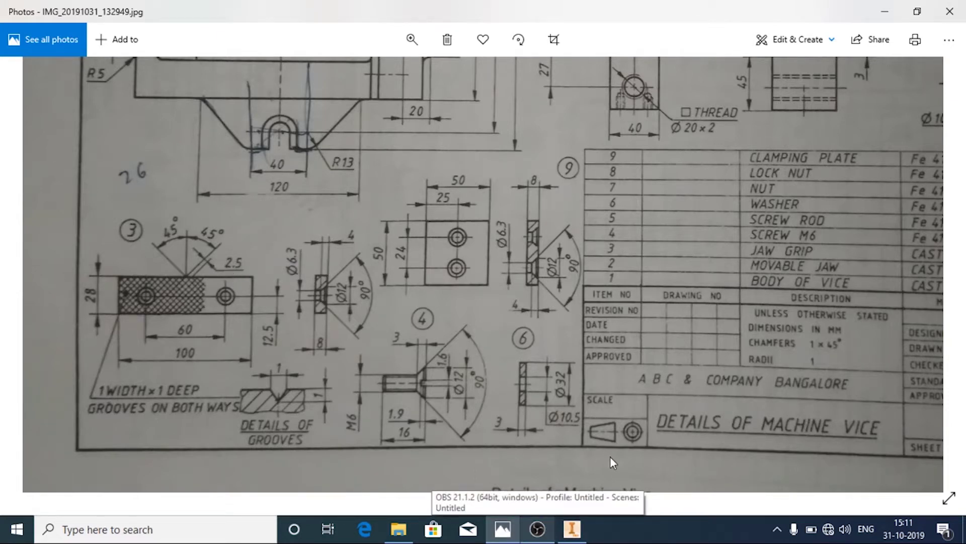
click(572, 528)
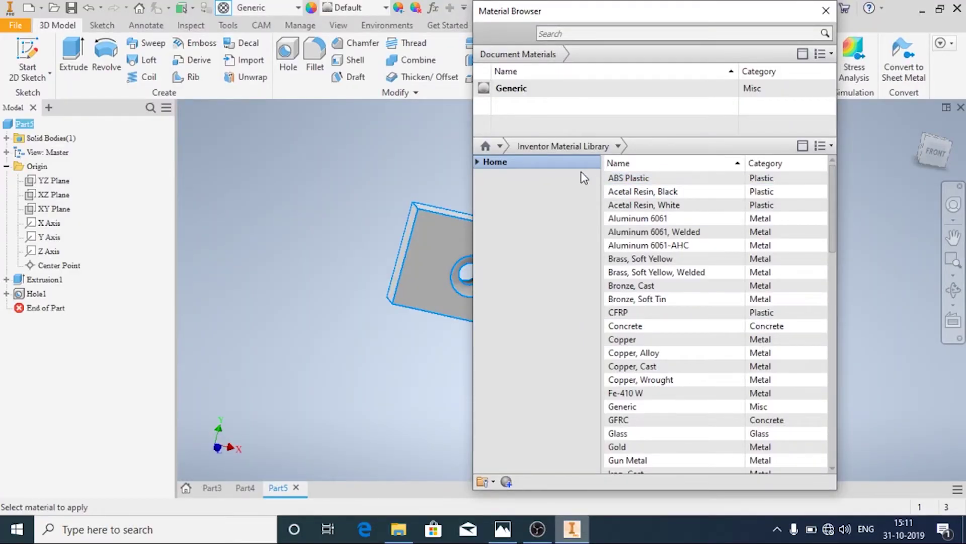
Search the material library for "cas", assign Steel, Cast to the part and close the Material Browser
click(579, 34)
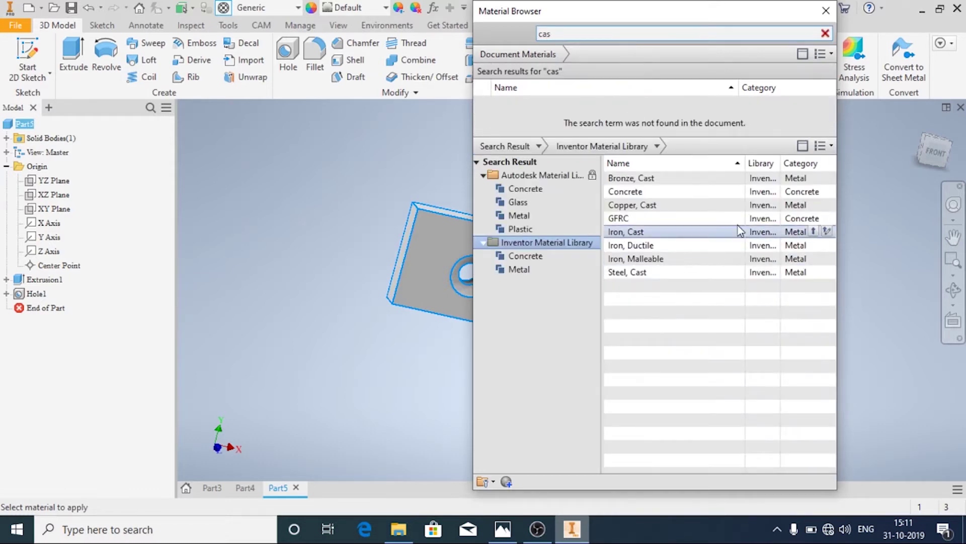
click(812, 272)
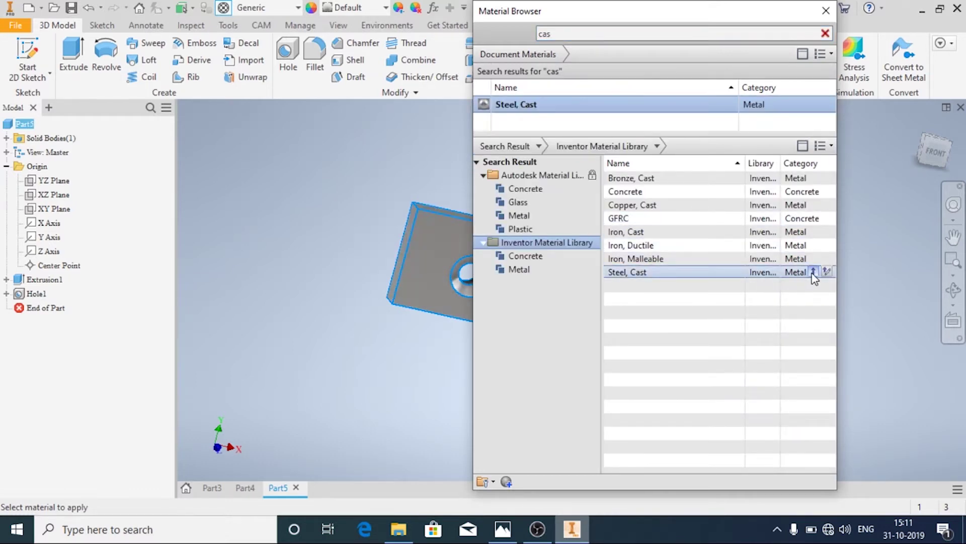
click(825, 8)
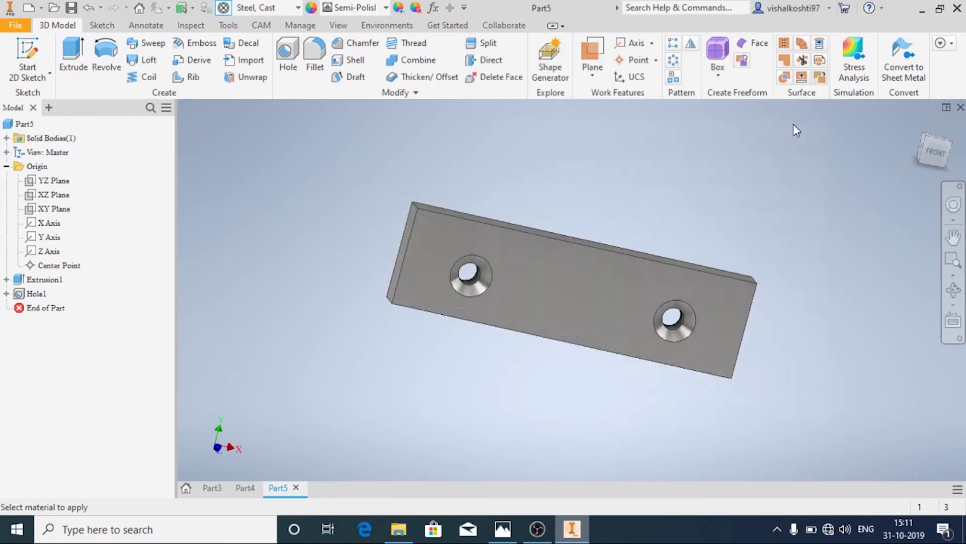
Assign the Knurled 45 face appearance to the plate's large front face with the countersunk holes through its face properties
click(640, 292)
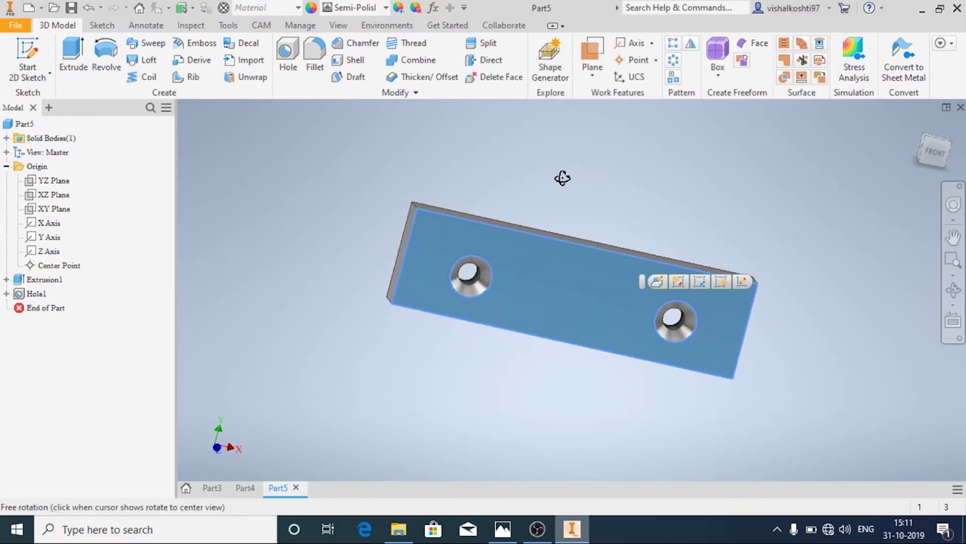
mouse_move(563, 178)
mouse_down()
mouse_move(501, 205)
mouse_move(578, 168)
mouse_move(563, 161)
mouse_up()
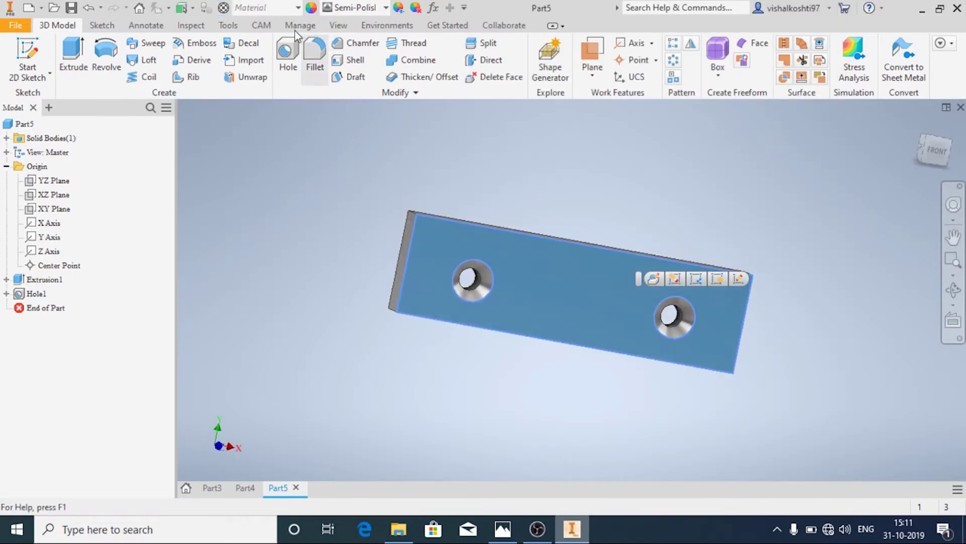
right_click(524, 255)
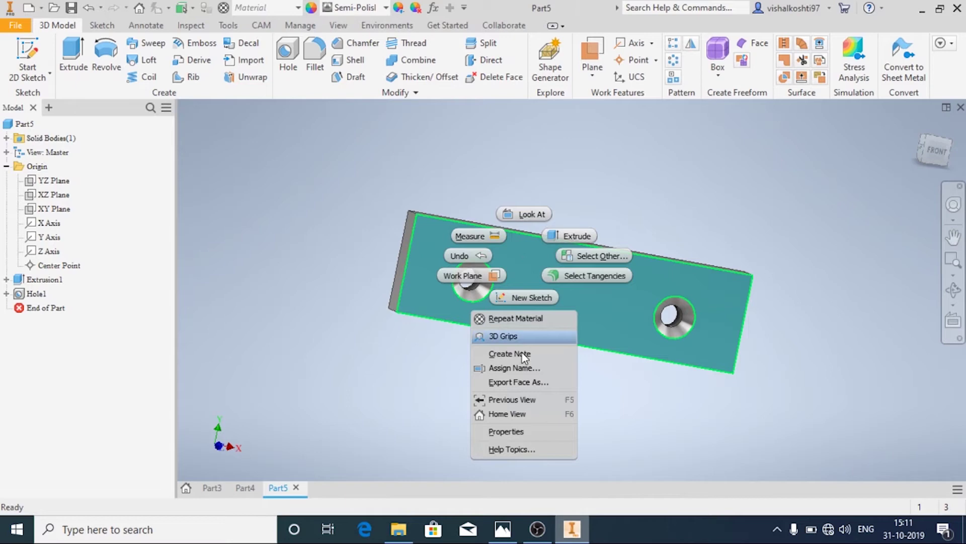
click(509, 399)
right_click(623, 280)
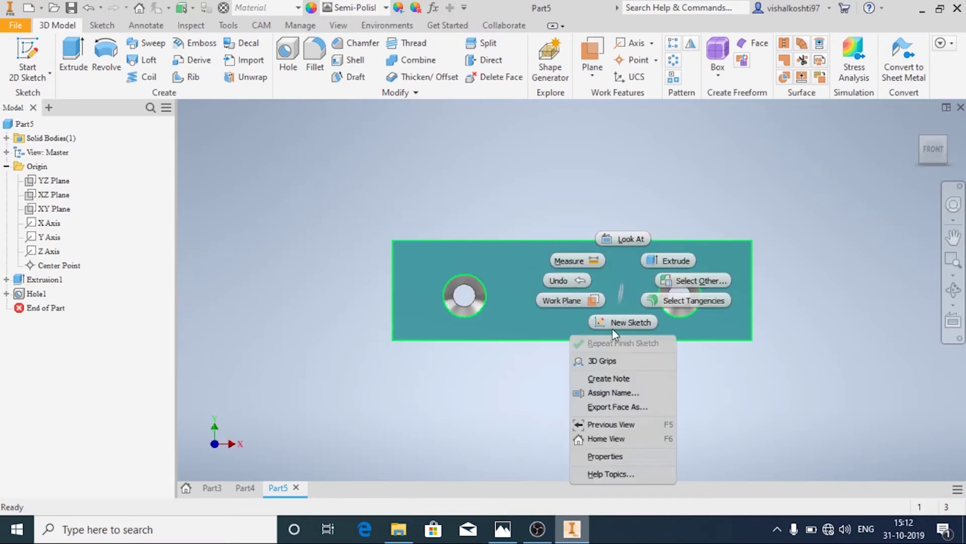
click(609, 474)
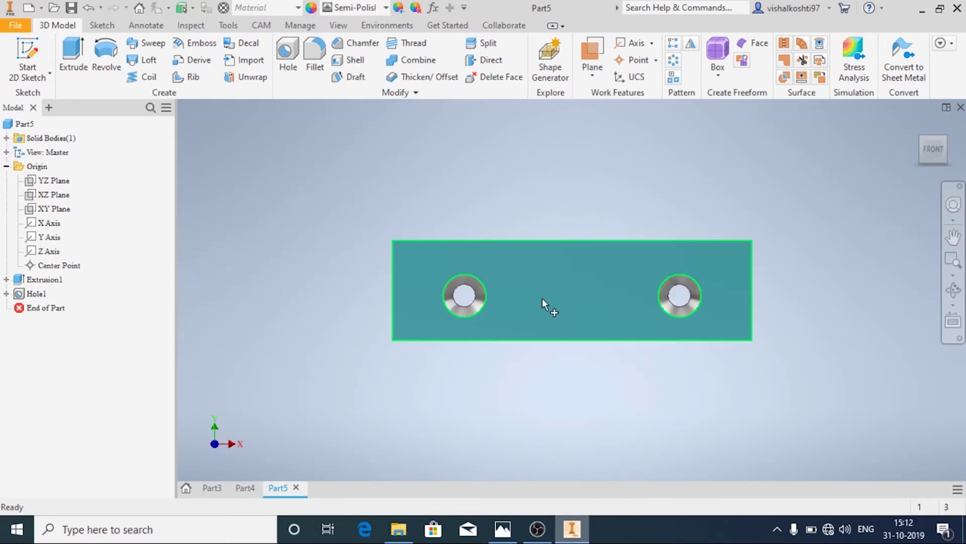
click(295, 152)
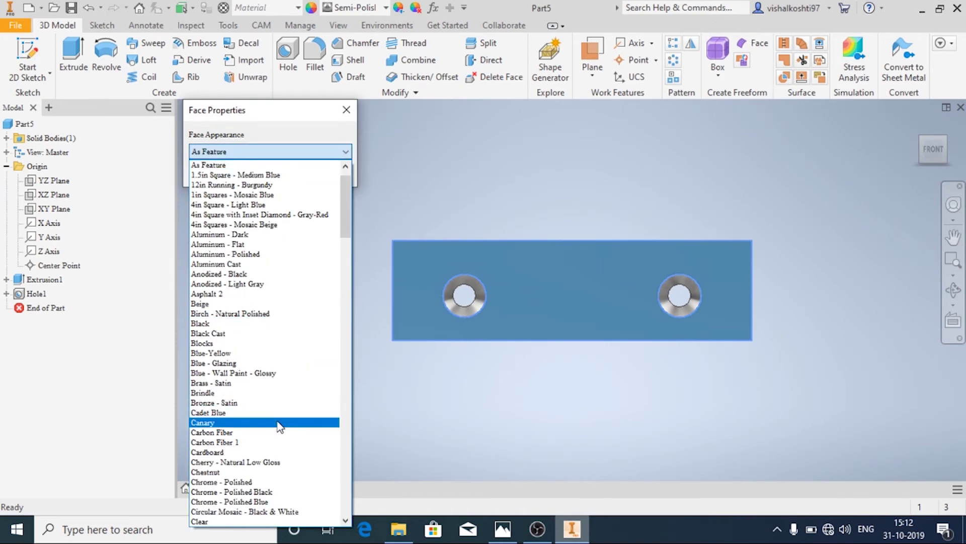
scroll(285, 366, down, 10)
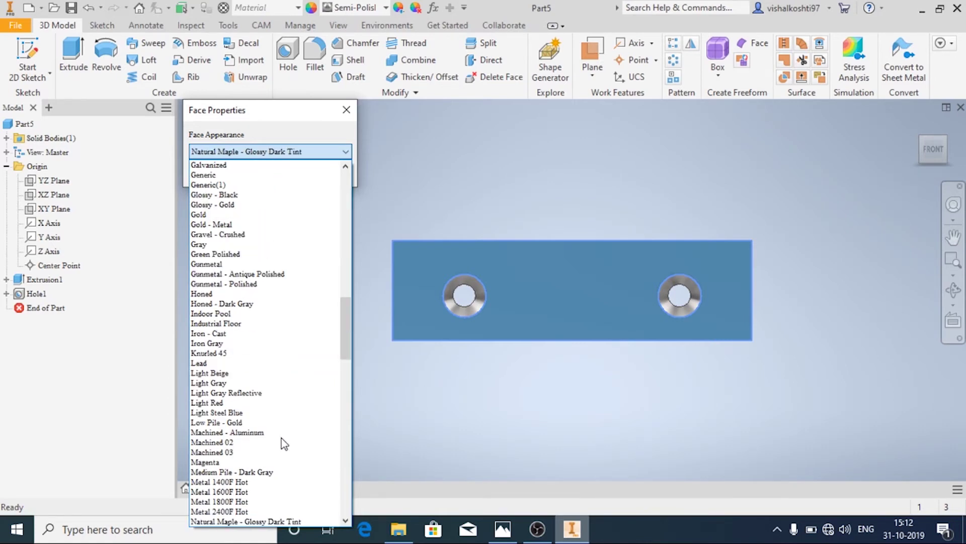
key(k)
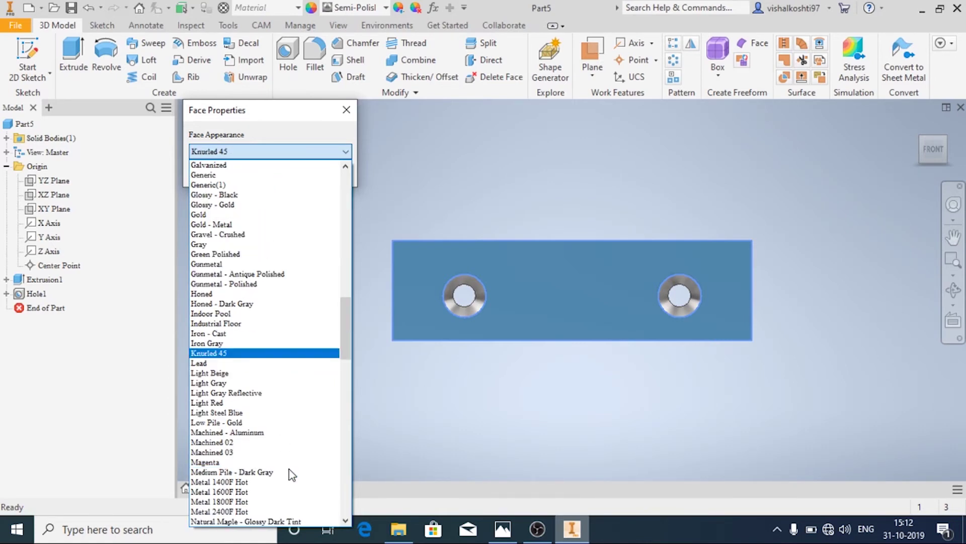
click(233, 352)
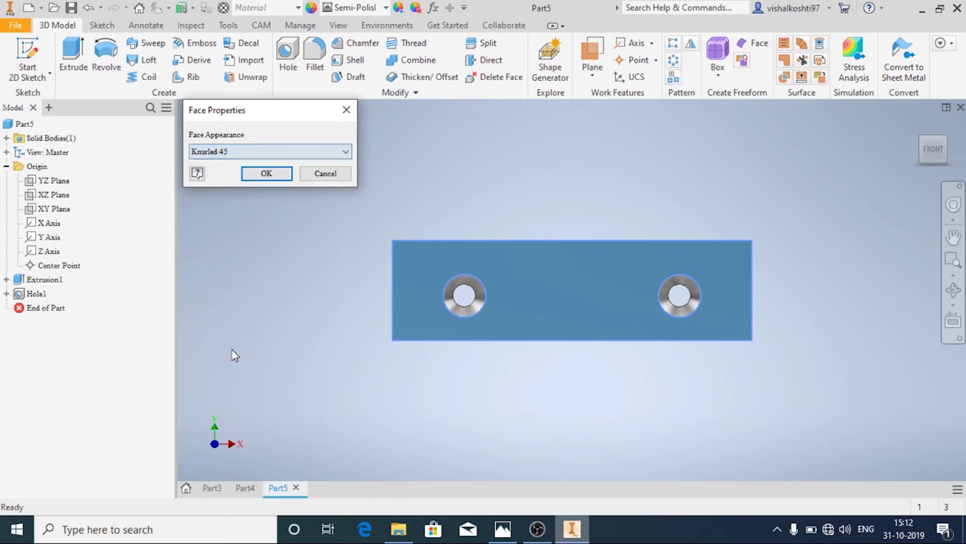
click(267, 176)
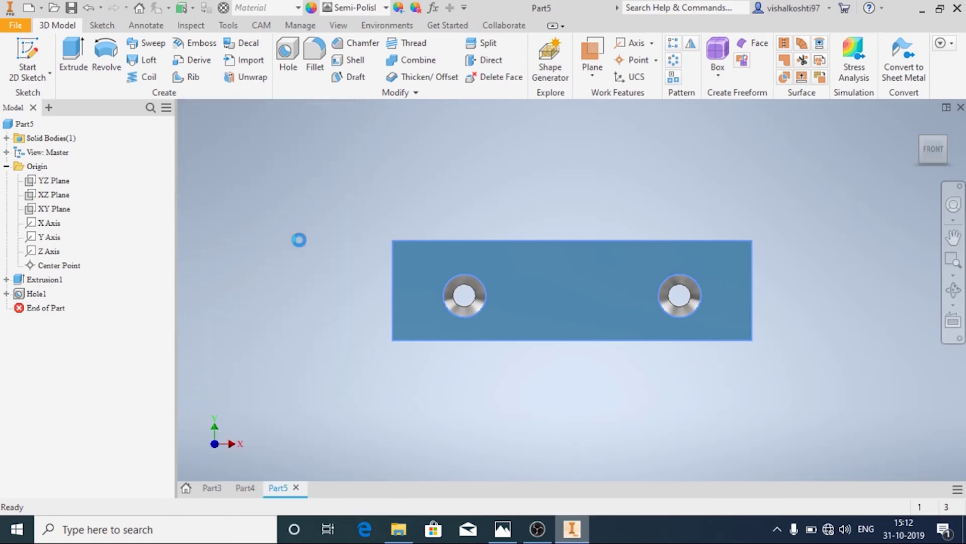
Switch the model's visual style to Realistic and examine the front face's knurled texture up close
shift+middle_drag(310, 255, 352, 270)
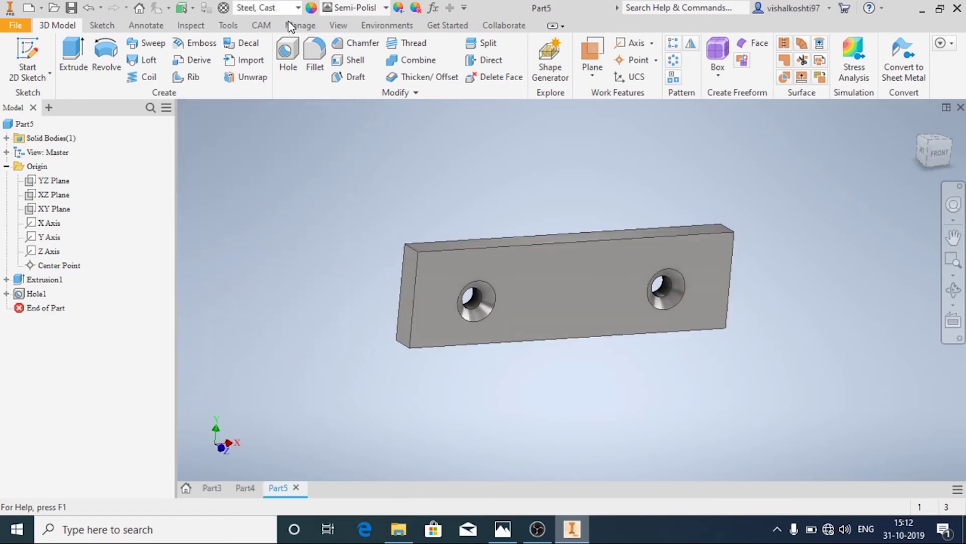
click(339, 26)
click(256, 55)
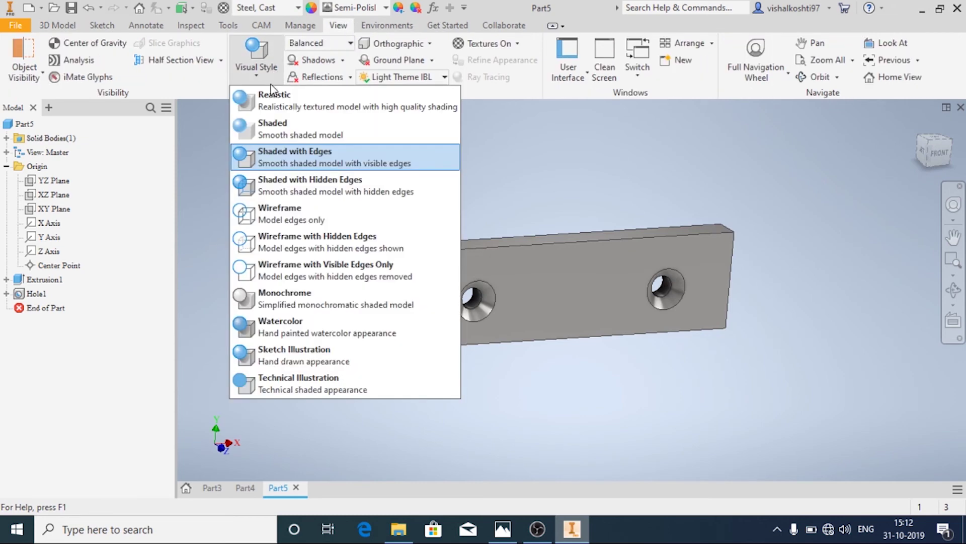
click(280, 107)
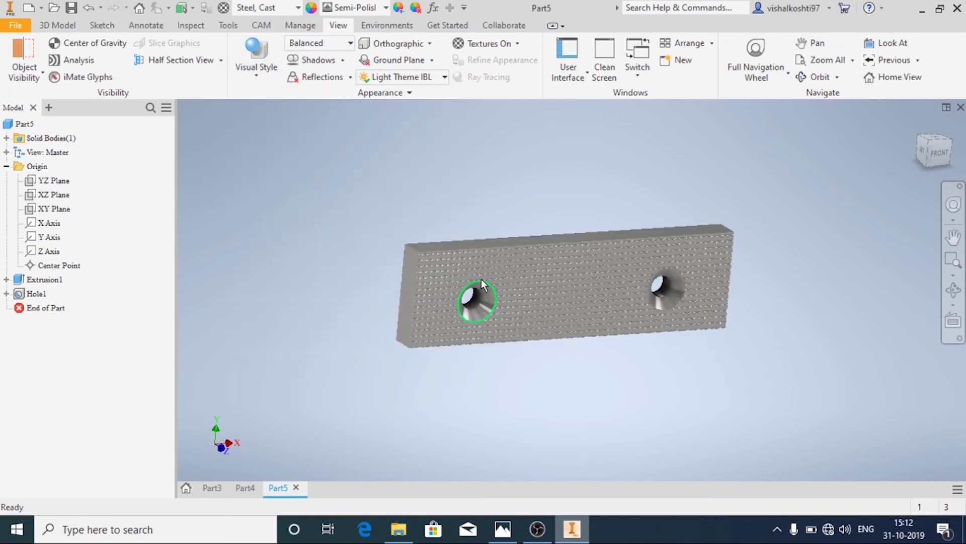
scroll(481, 285, down, 3)
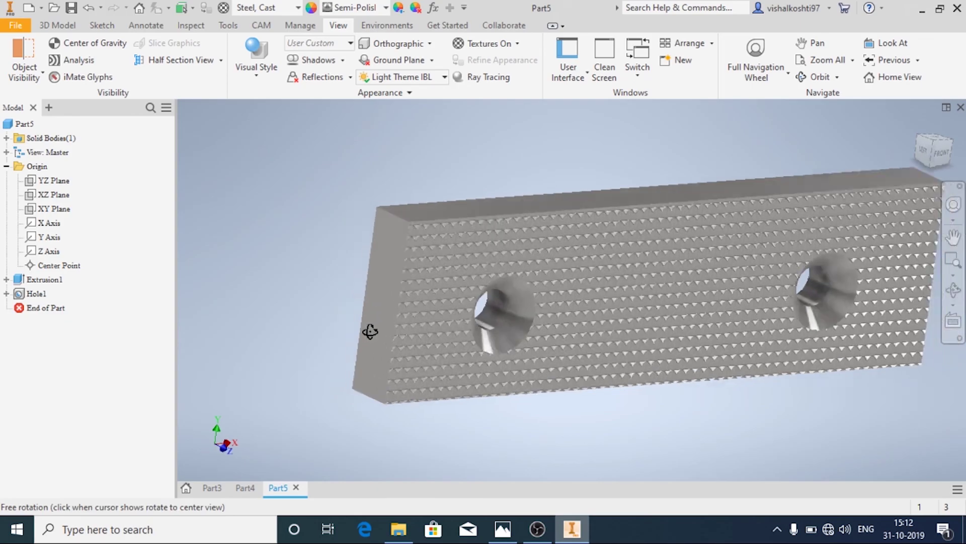